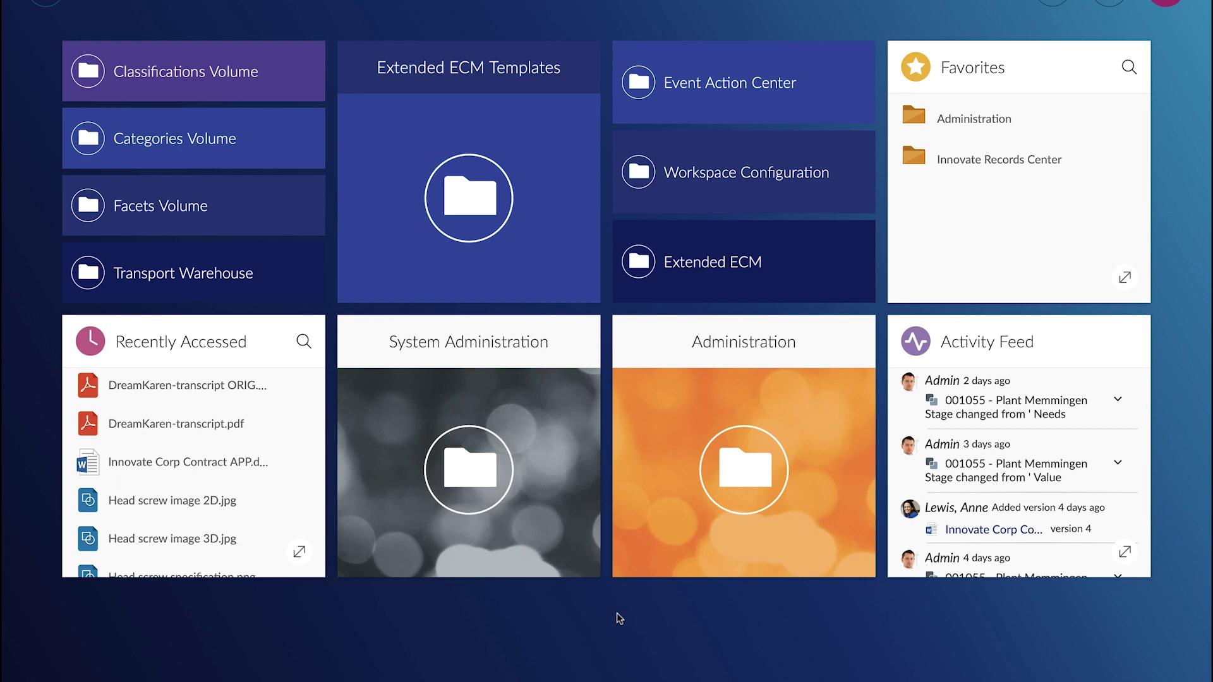
Open Content Server Administration and expand, review, then collapse the Server Configuration section.
click(468, 474)
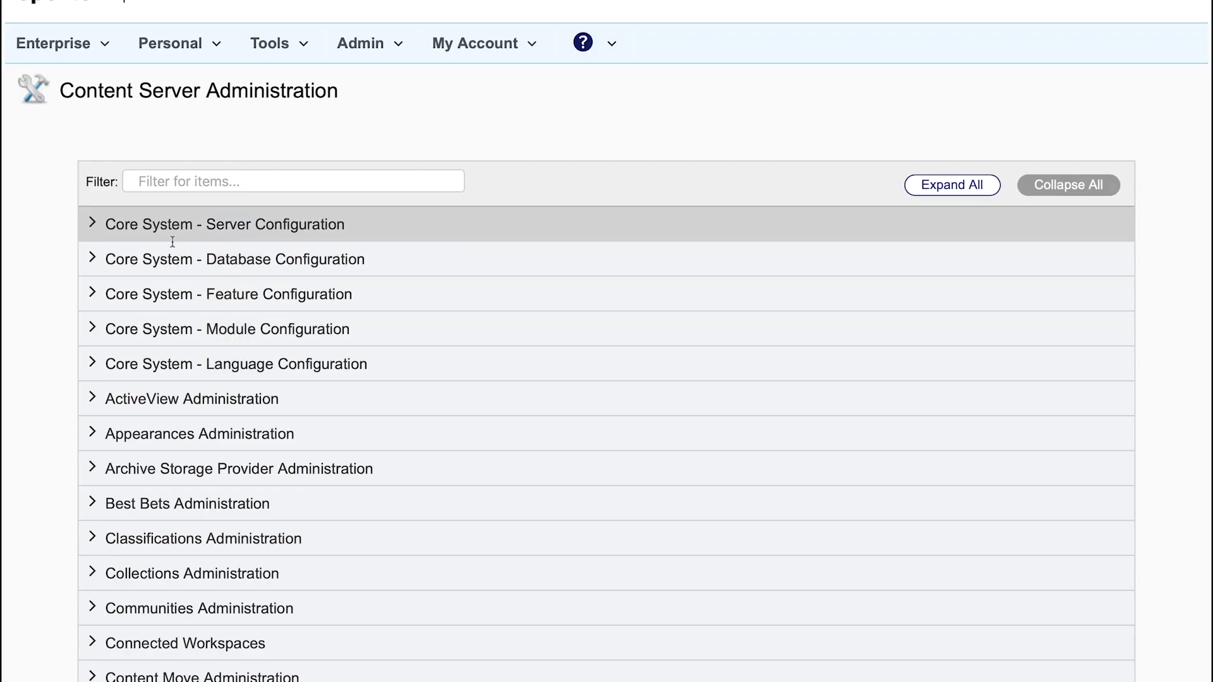
click(93, 225)
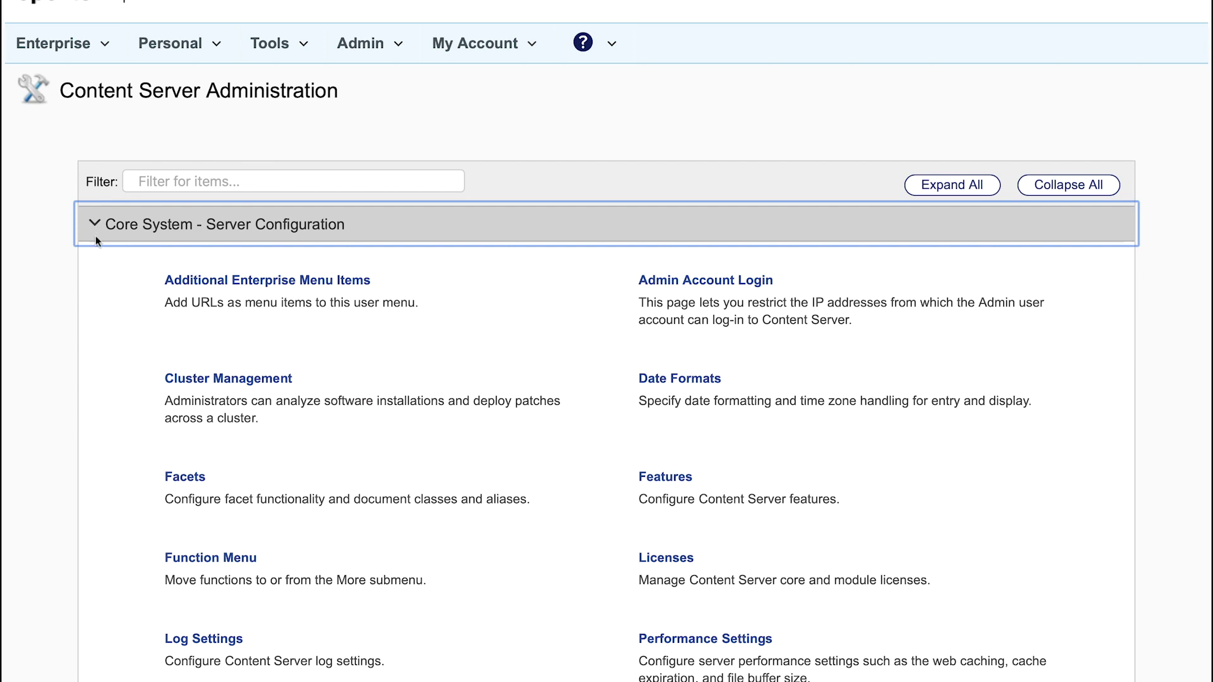
scroll(107, 297, down, 3)
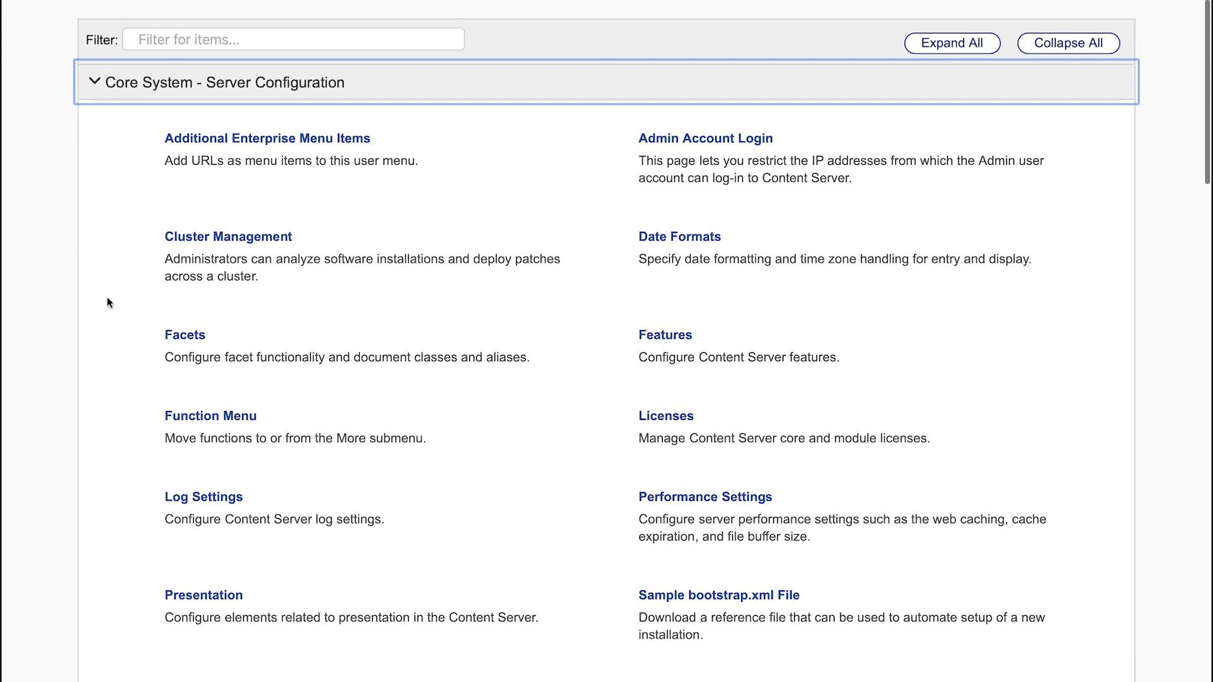
scroll(107, 298, up, 3)
click(93, 224)
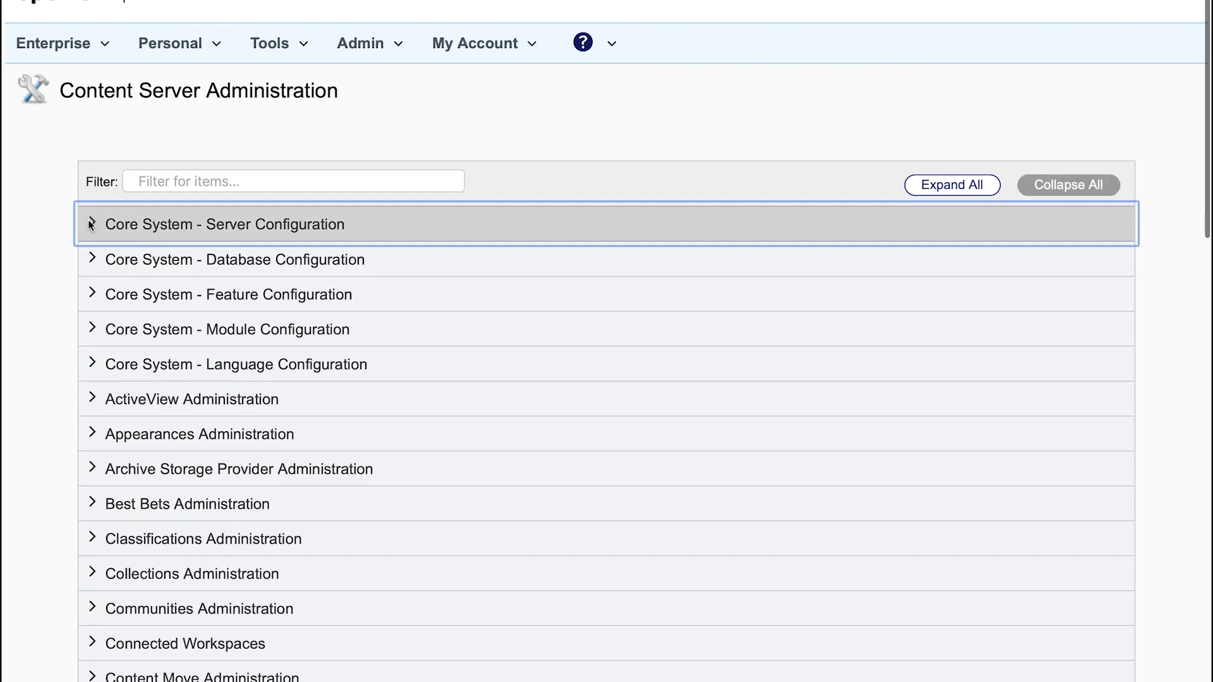
Expand Feature Configuration, then filter the administration list by 'Privi'.
click(90, 292)
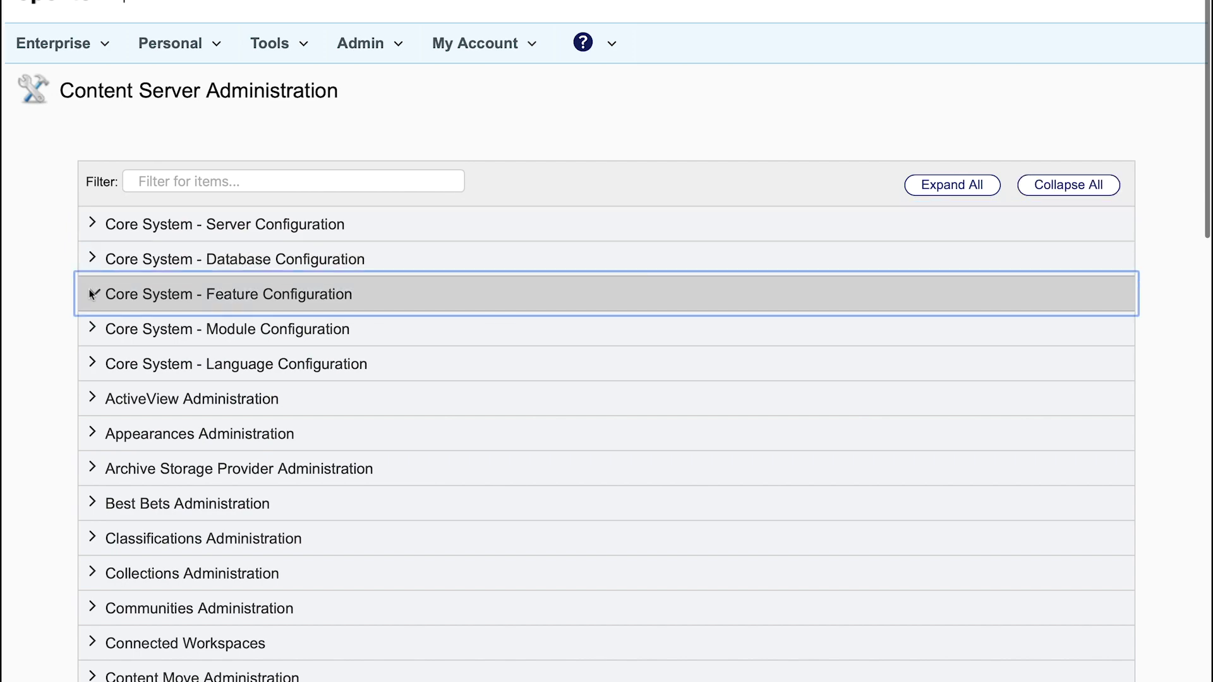
scroll(97, 353, down, 1)
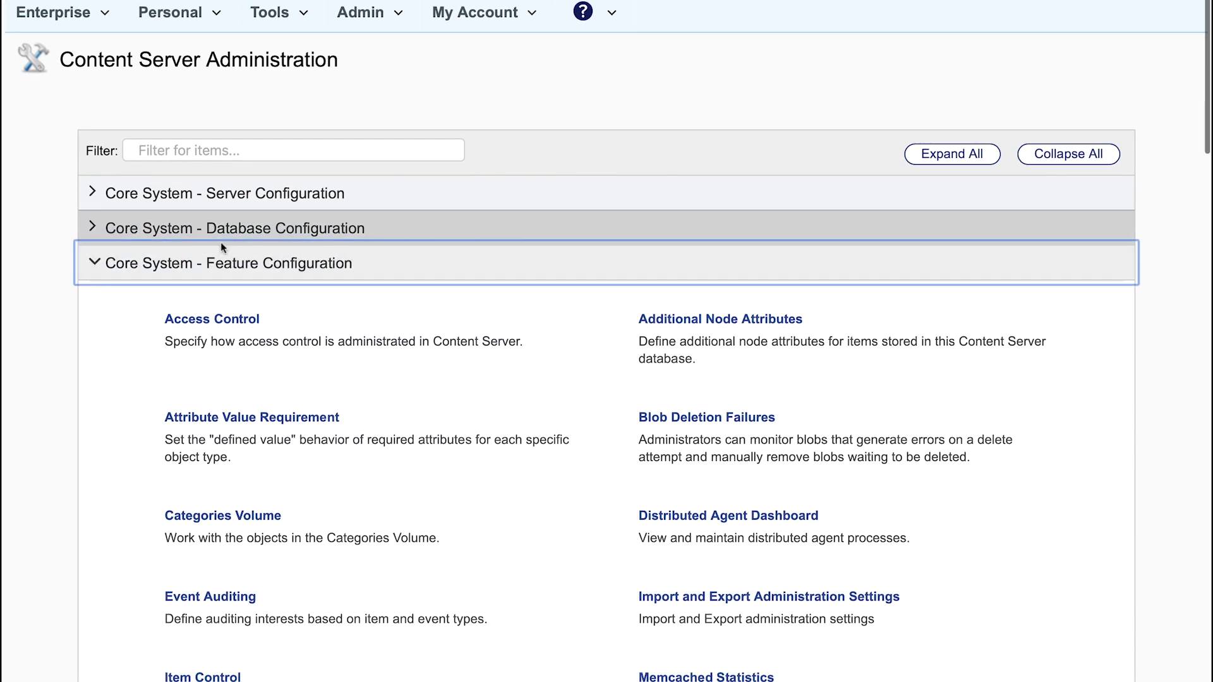
click(221, 149)
text(P)
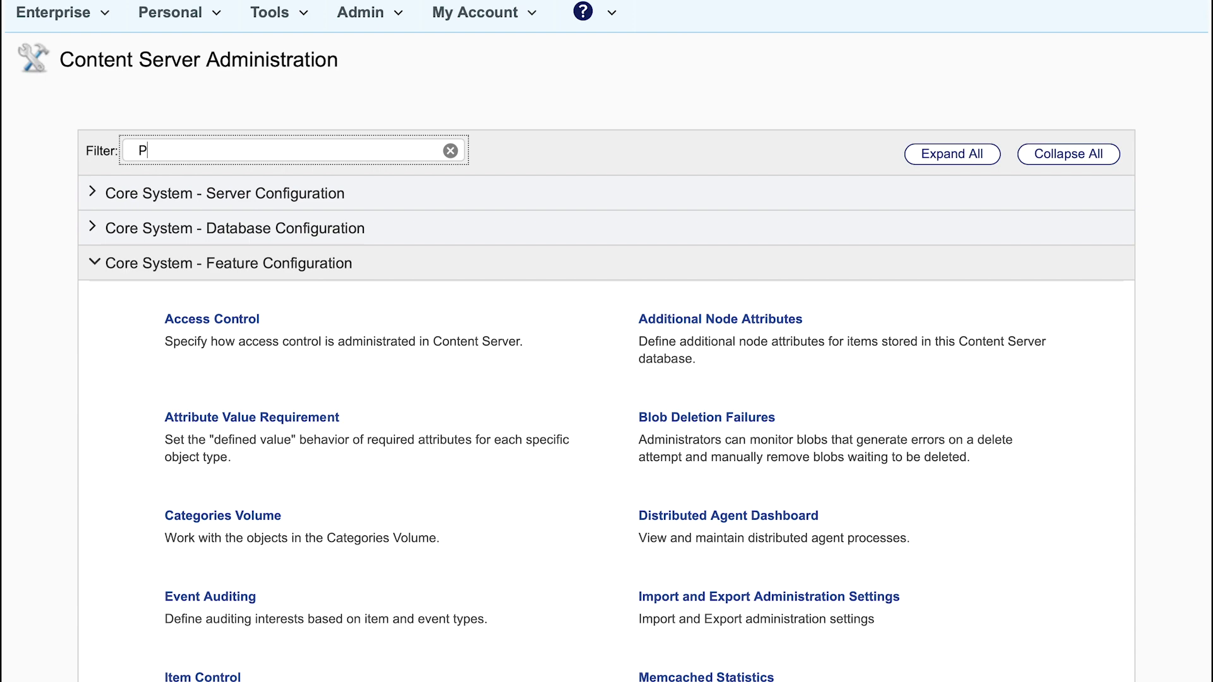
text(rivi)
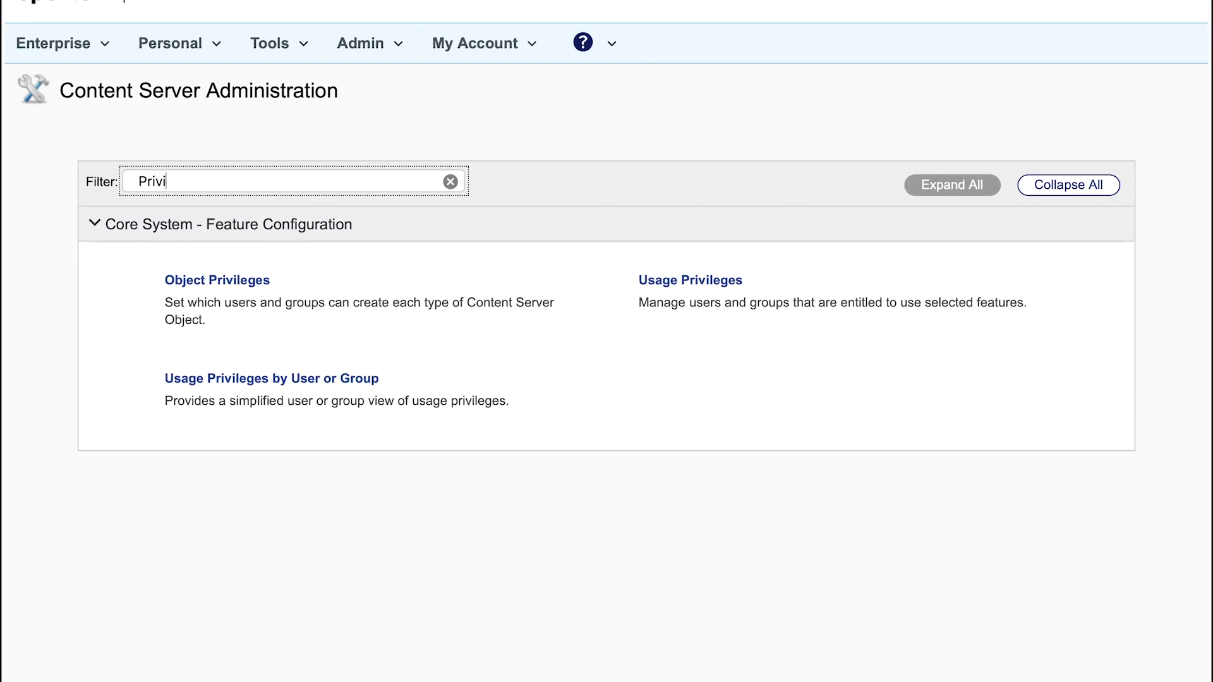
Check that the Connected Workspaces usage privilege is restricted to Business Administrators.
click(665, 281)
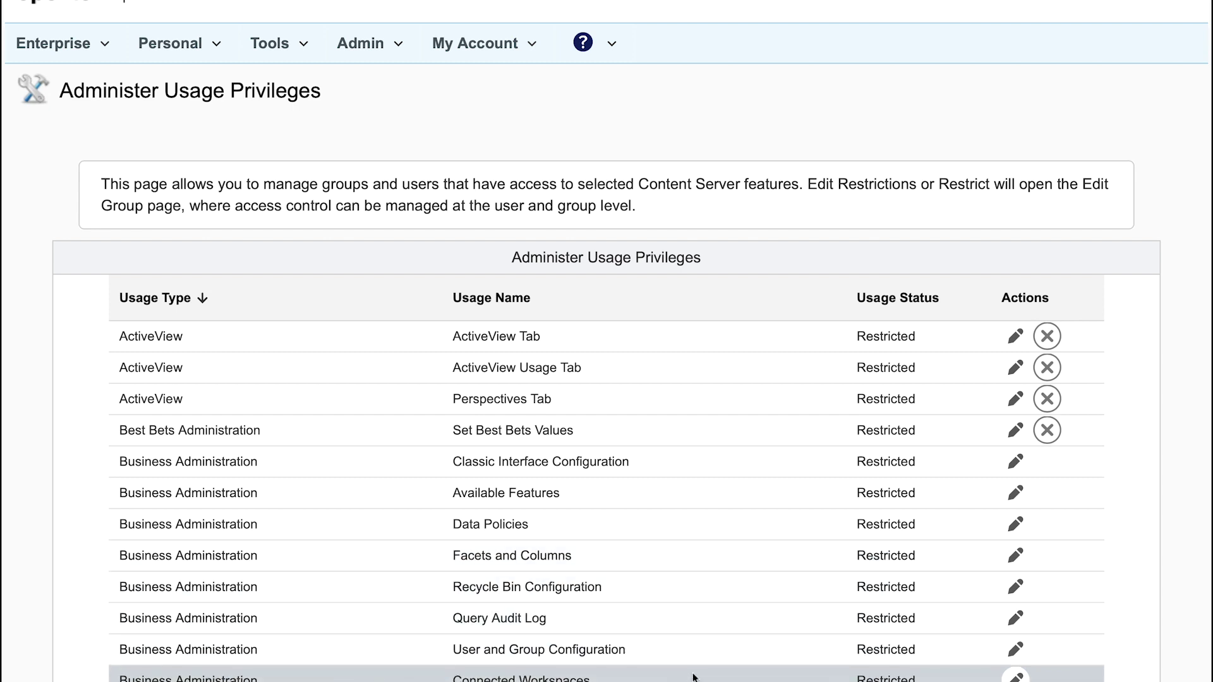
click(1017, 678)
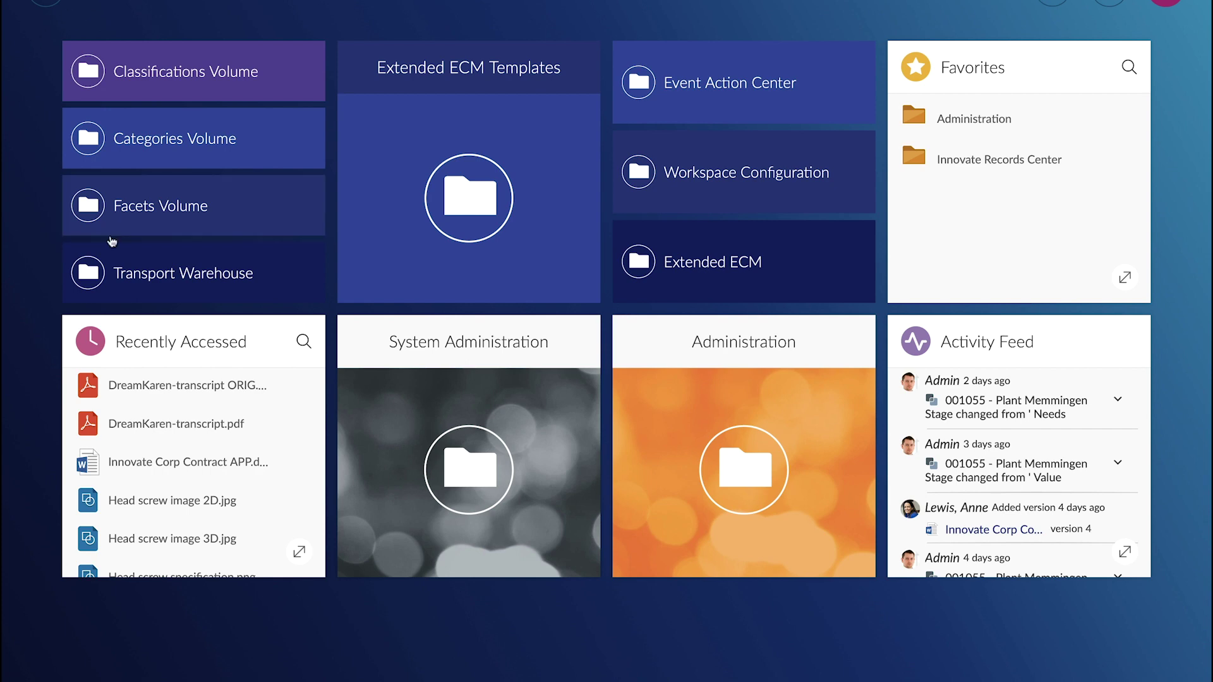
Unpack the Sales - Categories & Classifications package into the Sales:Categories & Classifications workbench.
click(140, 264)
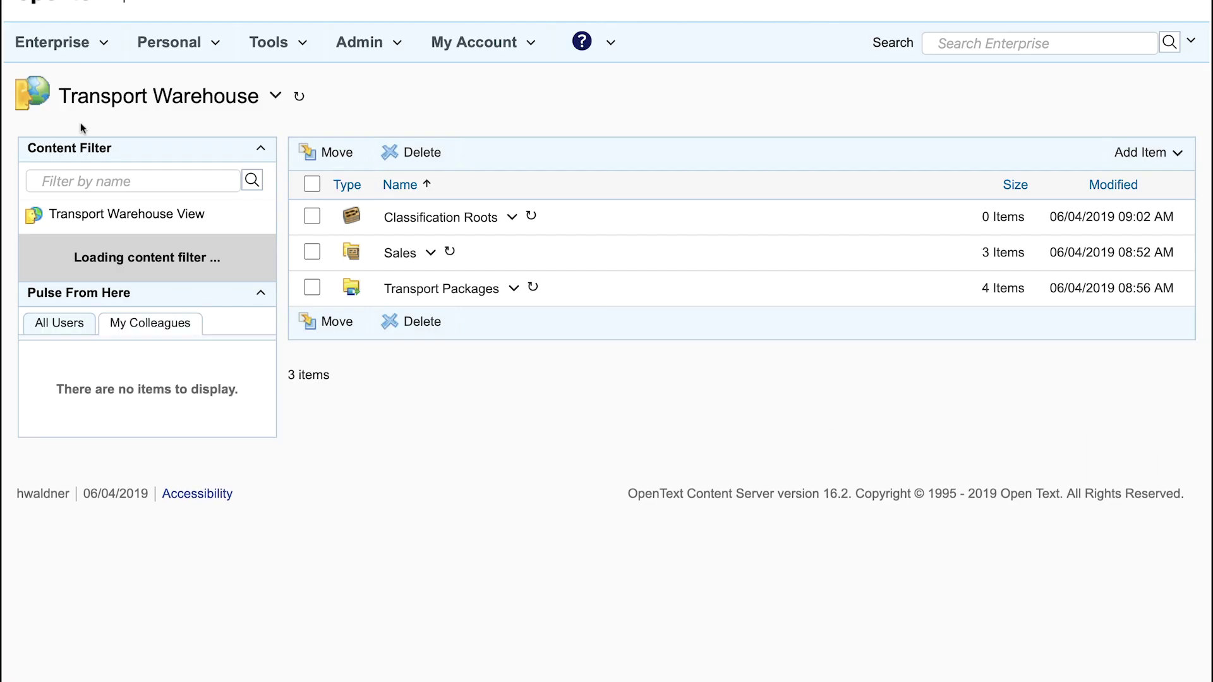
click(413, 292)
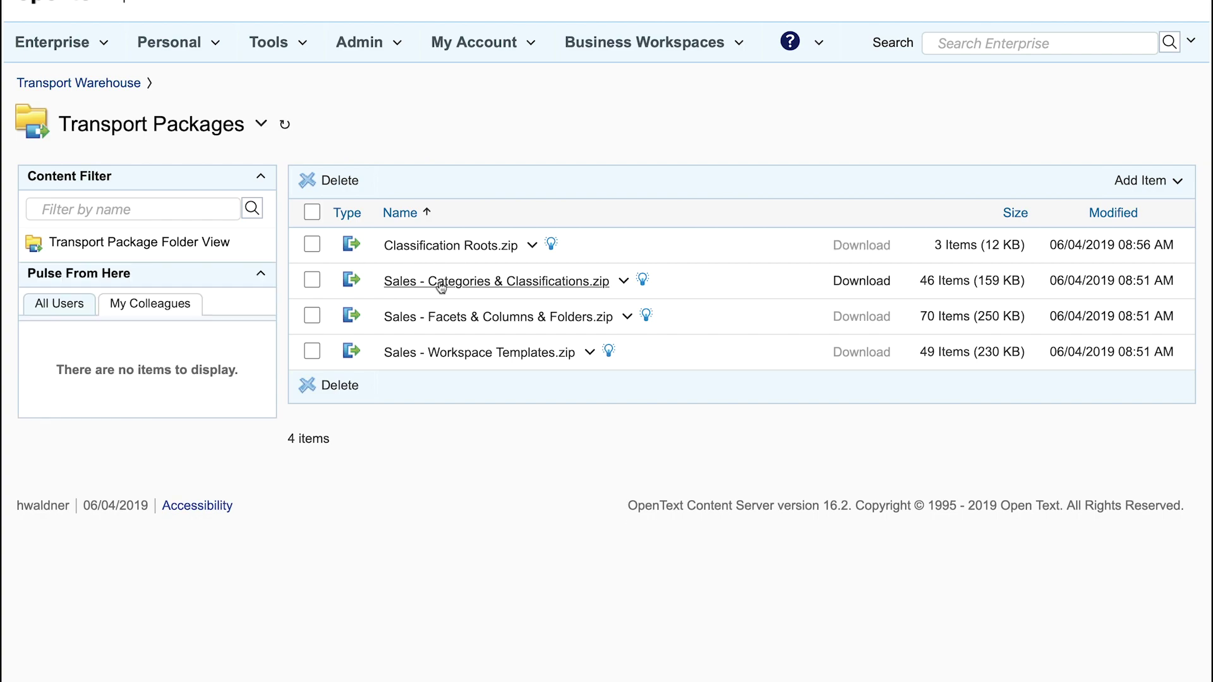
click(441, 287)
scroll(579, 458, down, 10)
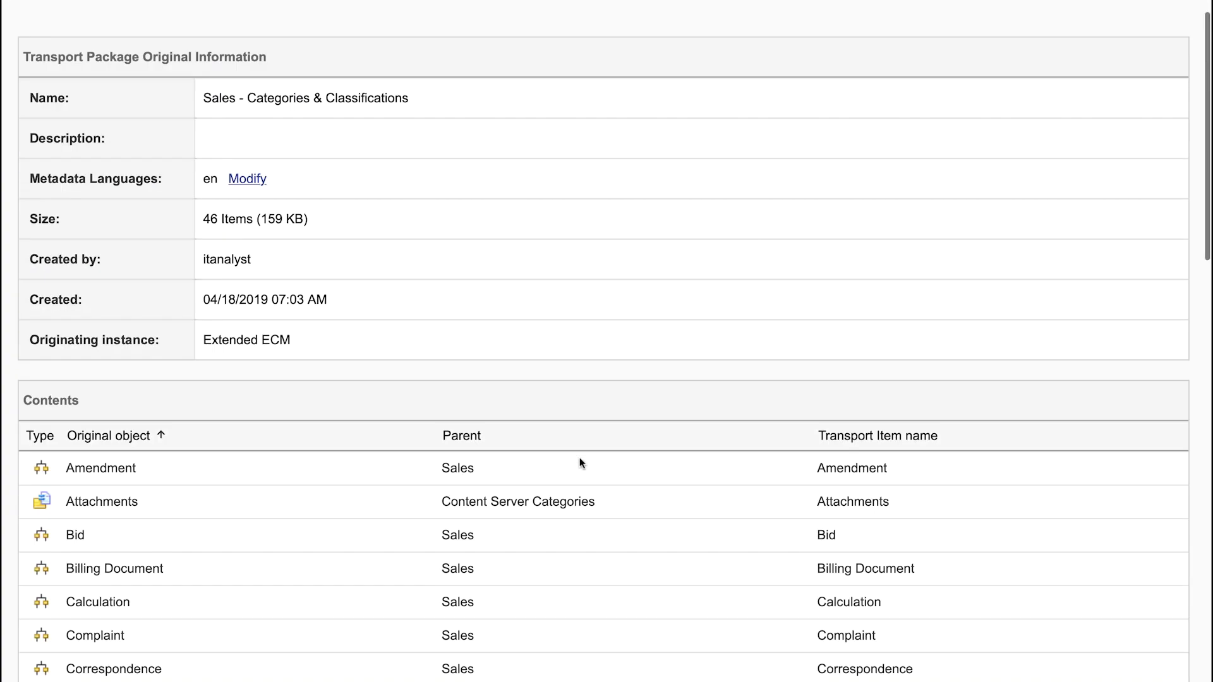
scroll(579, 457, down, 15)
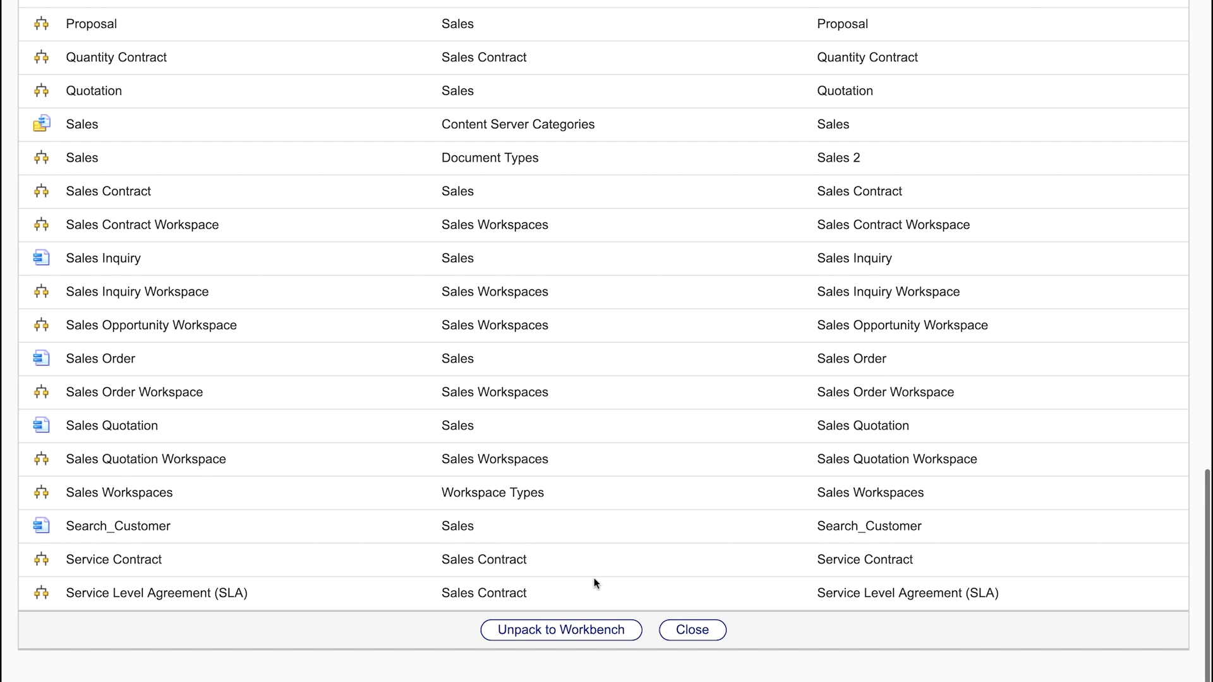
click(577, 630)
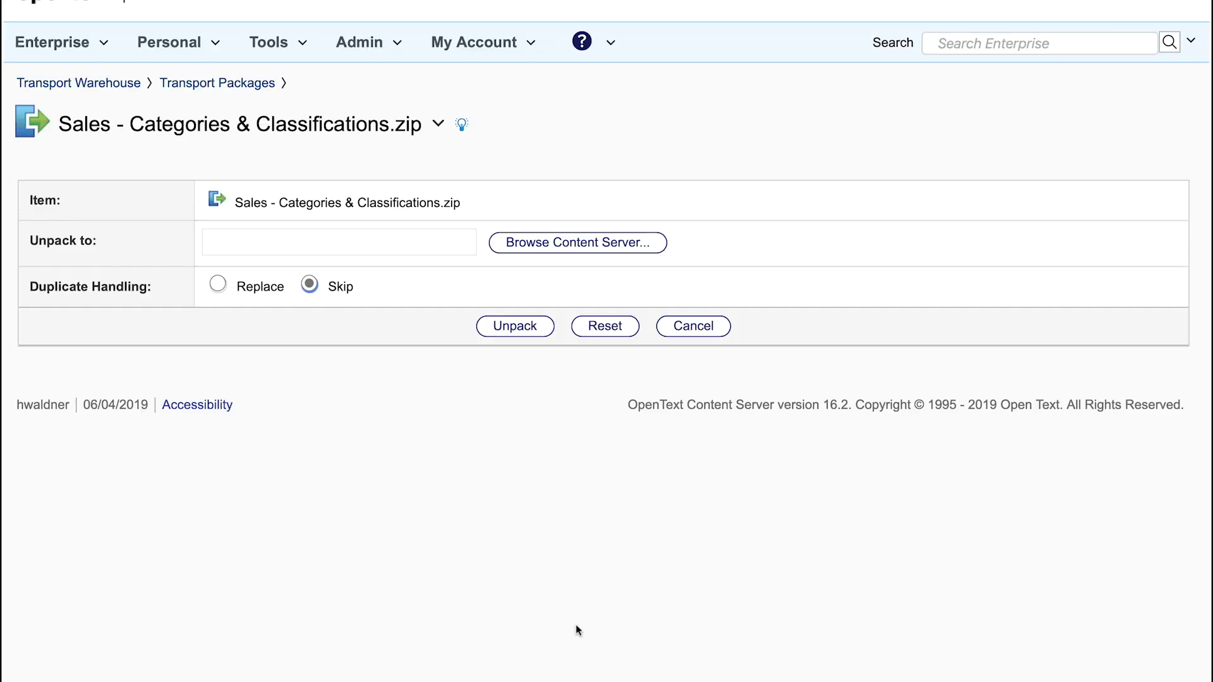
click(539, 247)
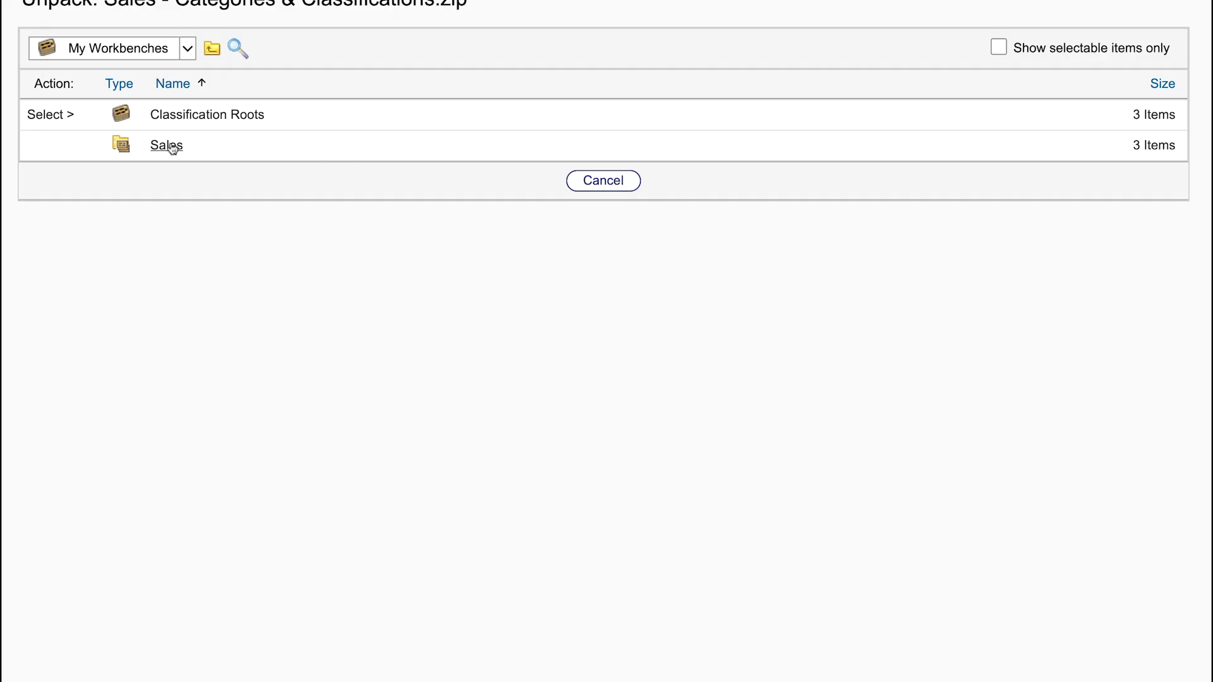
click(167, 146)
click(51, 152)
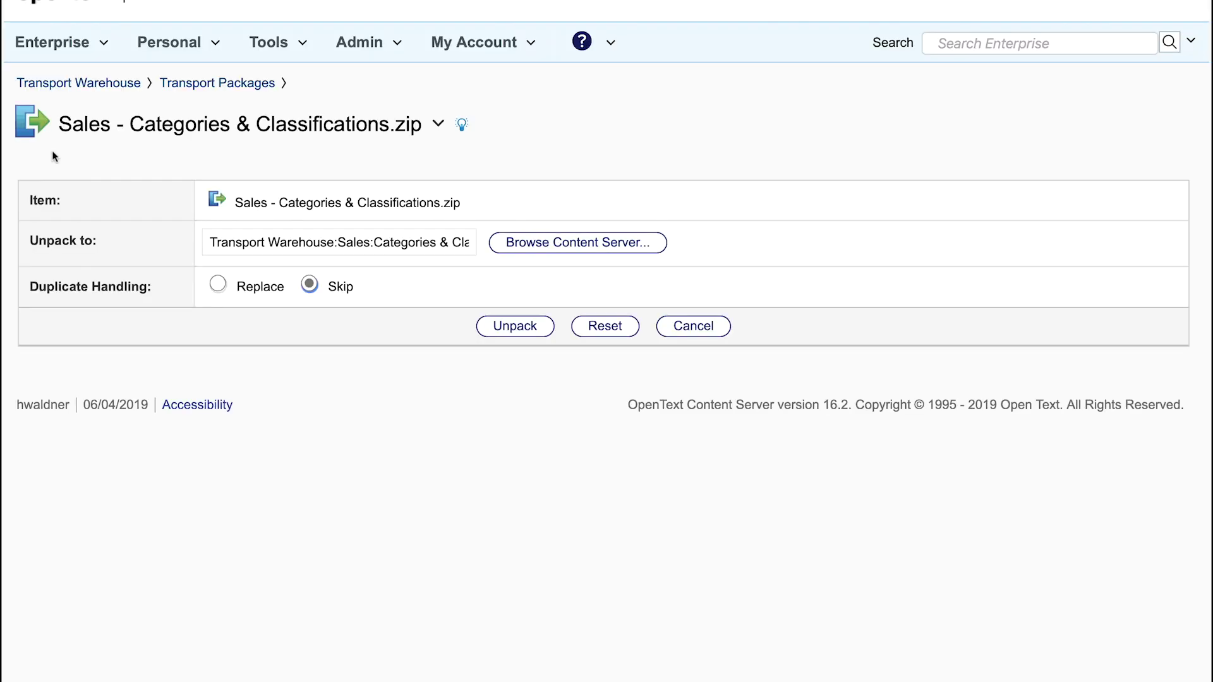
click(505, 327)
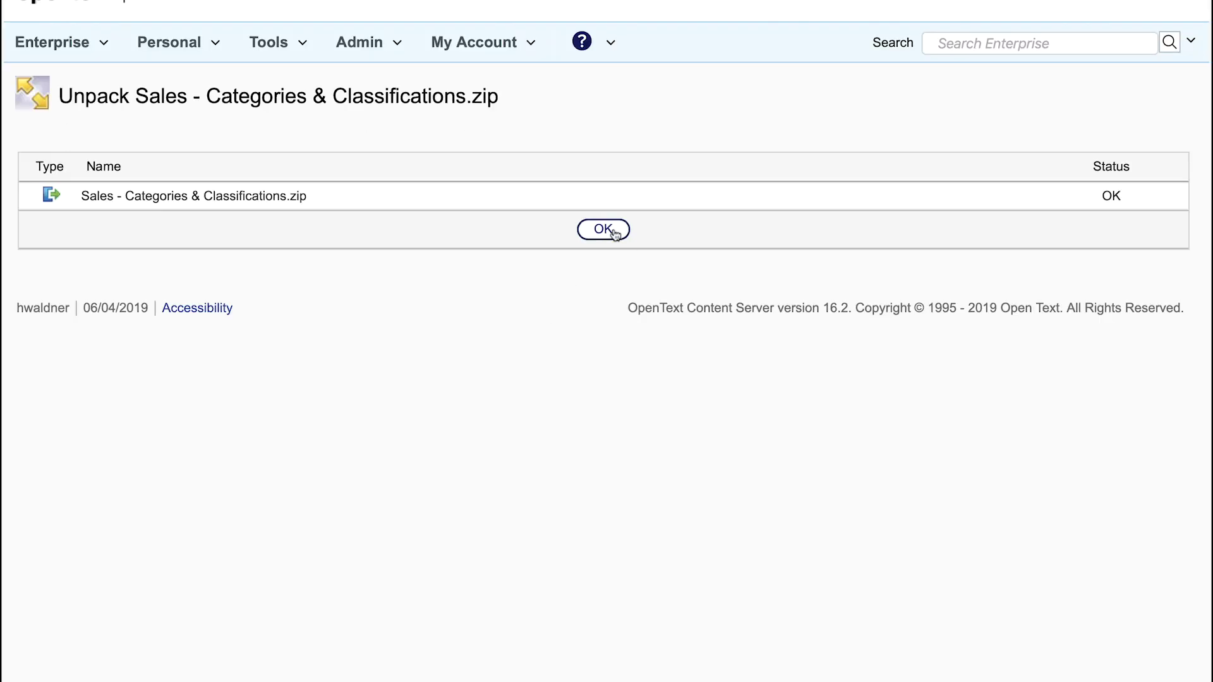
click(611, 230)
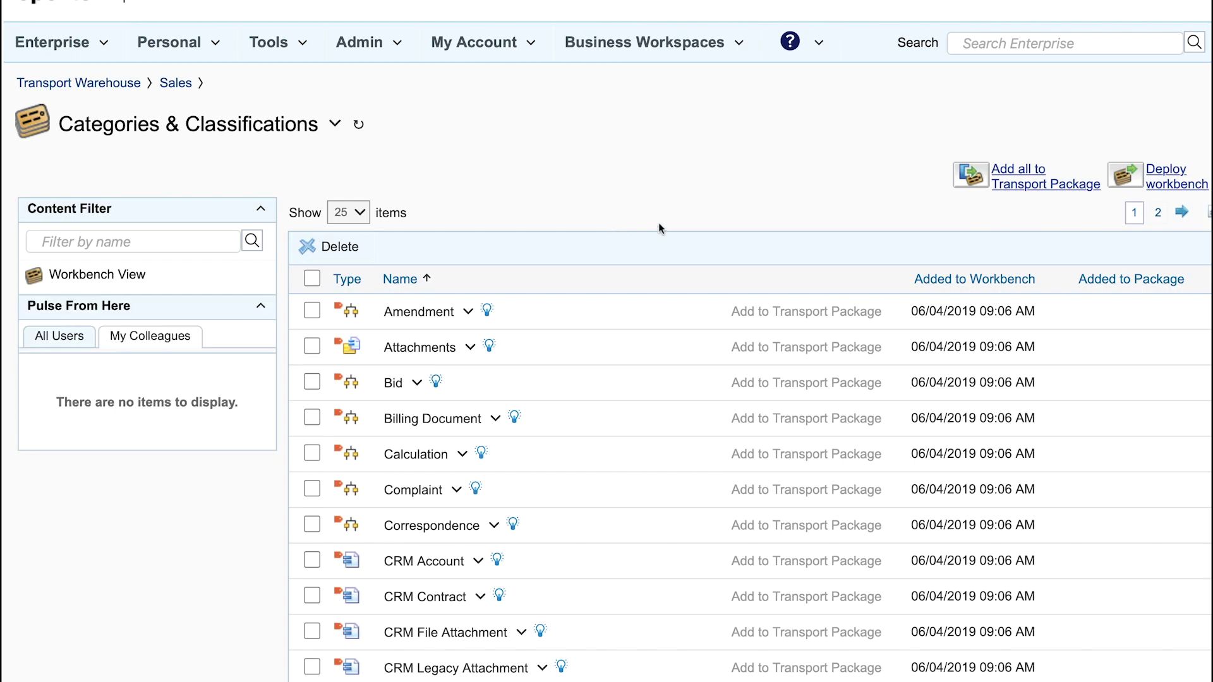
Deploy the Categories & Classifications workbench and confirm every item reports OK.
click(1165, 184)
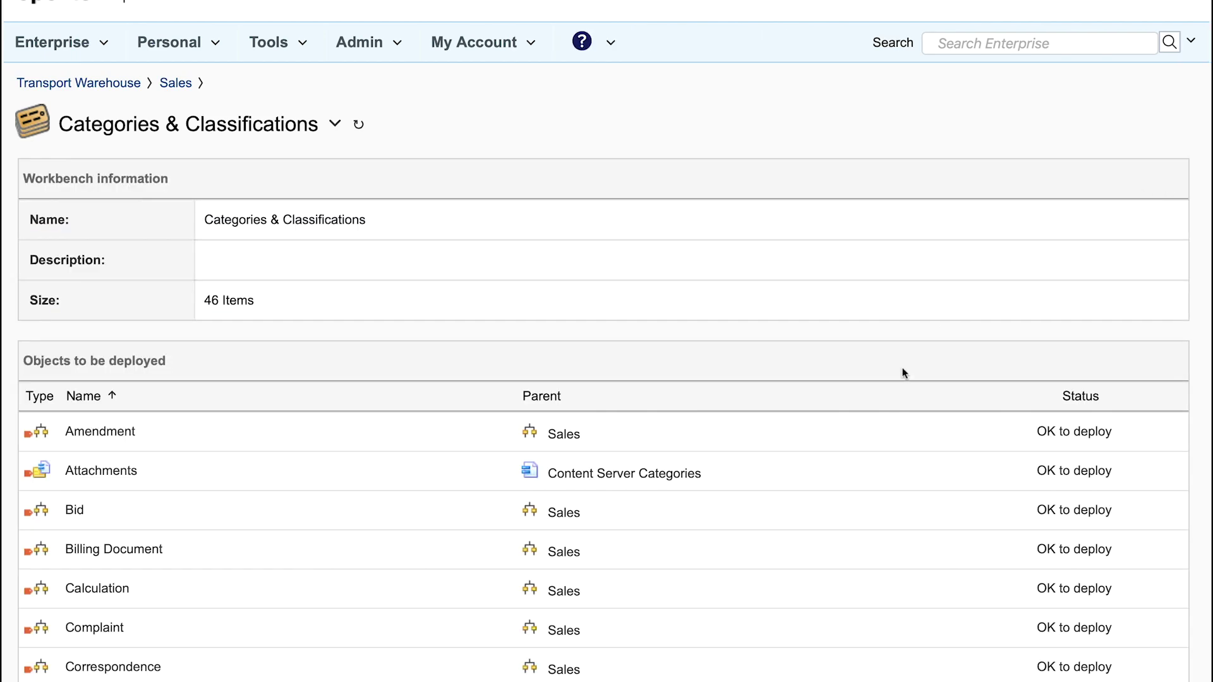
scroll(826, 567, down, 20)
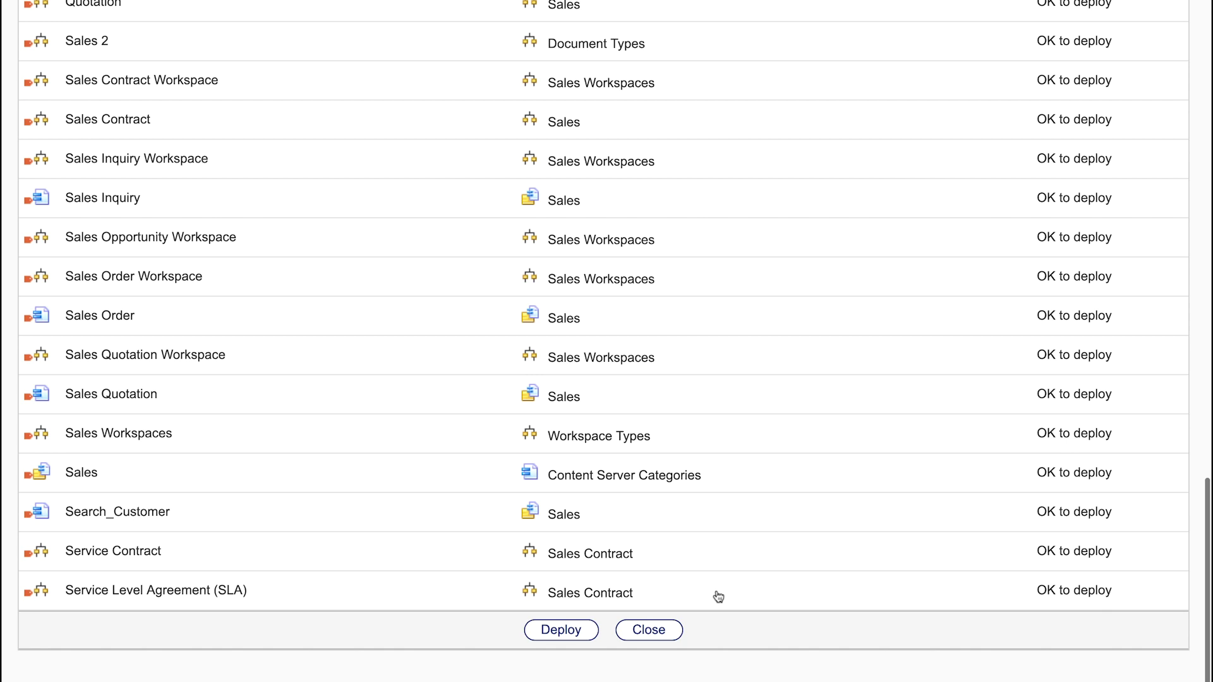
click(559, 632)
click(736, 363)
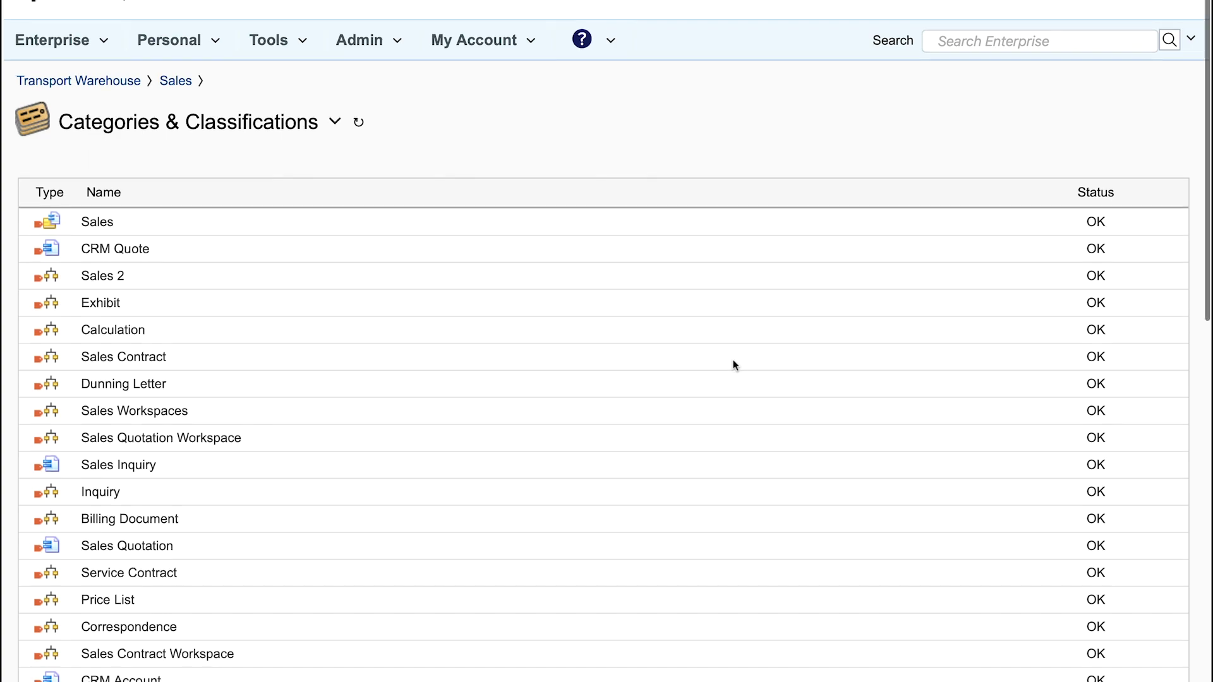
scroll(733, 359, down, 15)
click(611, 625)
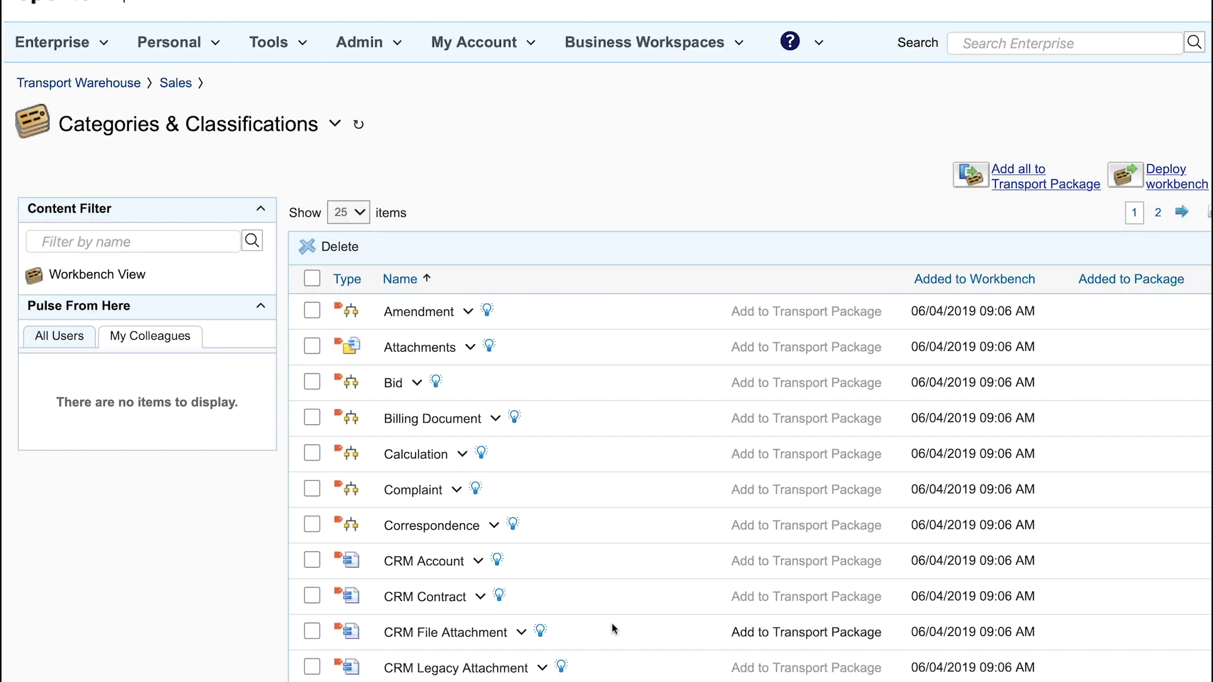
Unpack the Sales - Facets & Columns & Folders package into its Sales workbench.
click(112, 84)
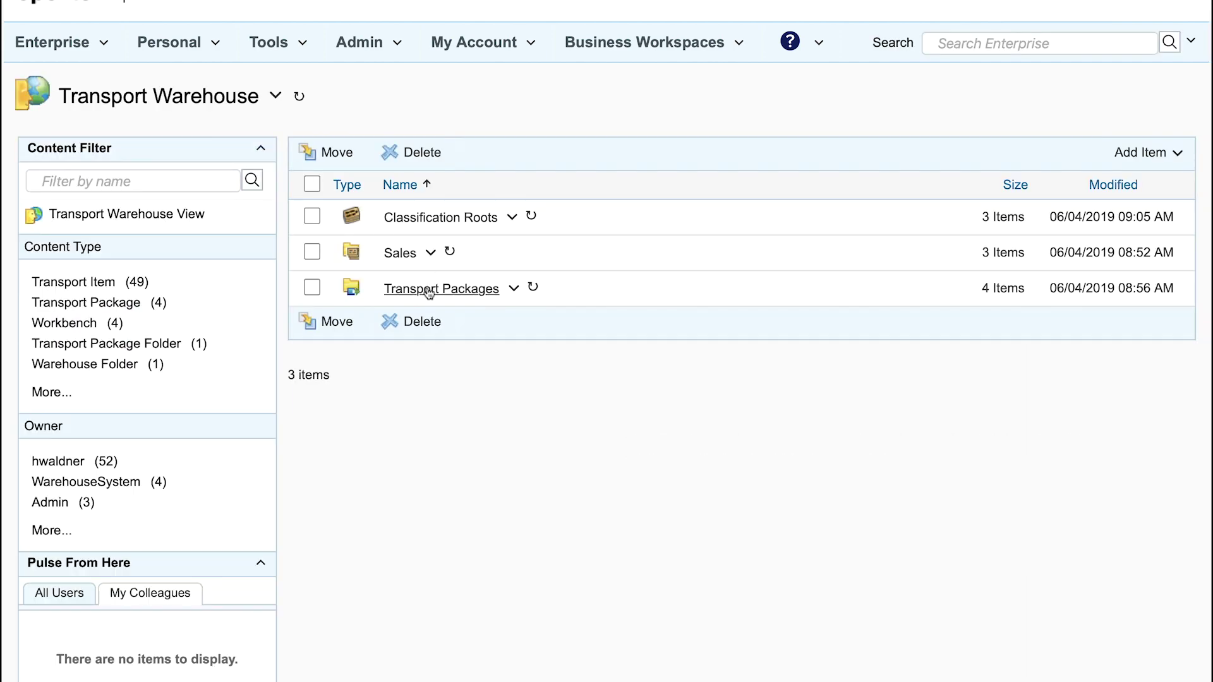
click(429, 292)
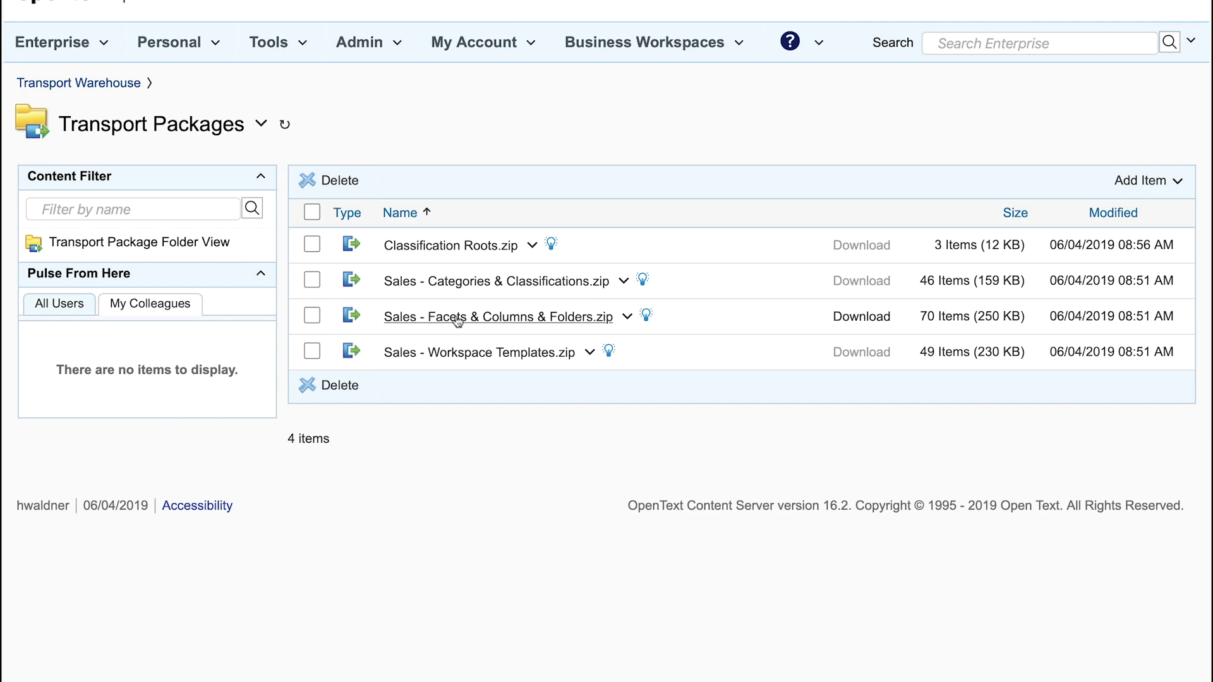
click(458, 319)
scroll(554, 495, down, 20)
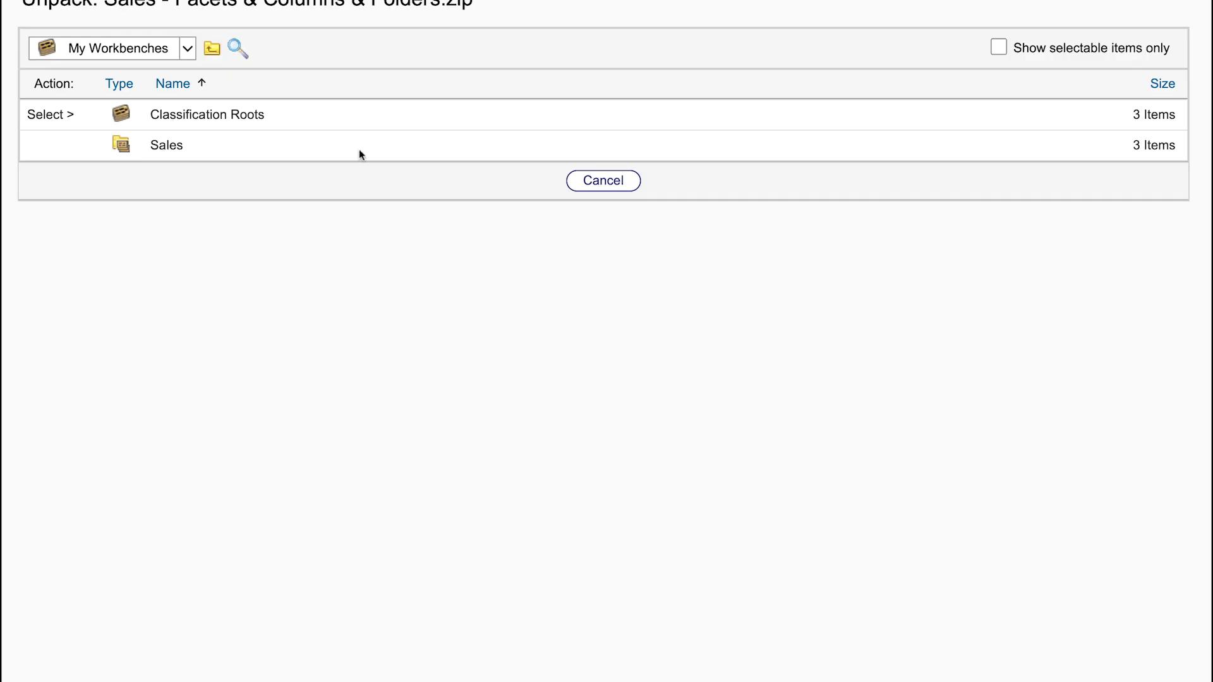
click(159, 146)
click(54, 183)
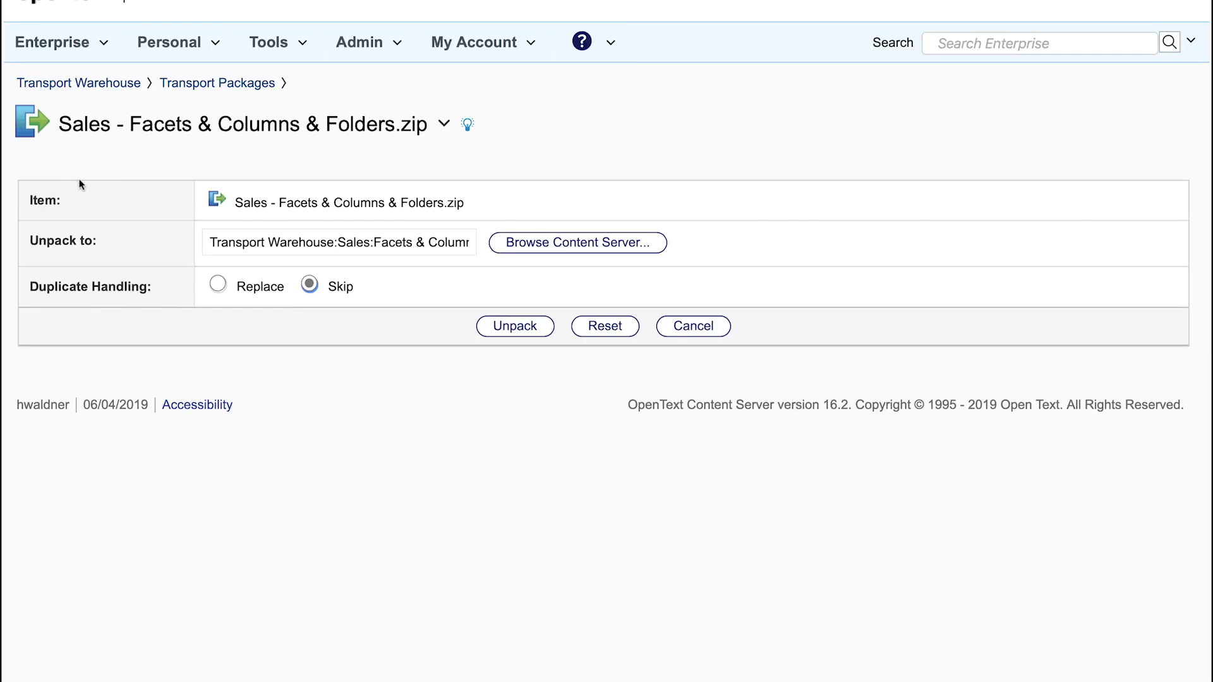
click(511, 326)
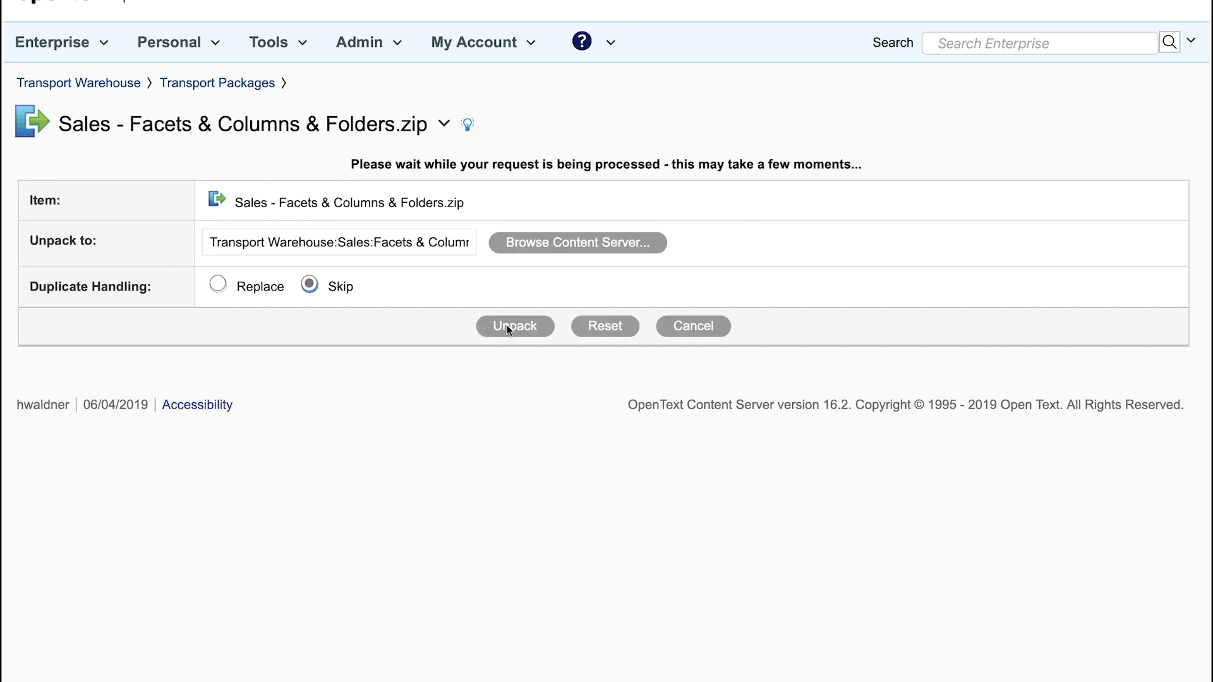
click(605, 237)
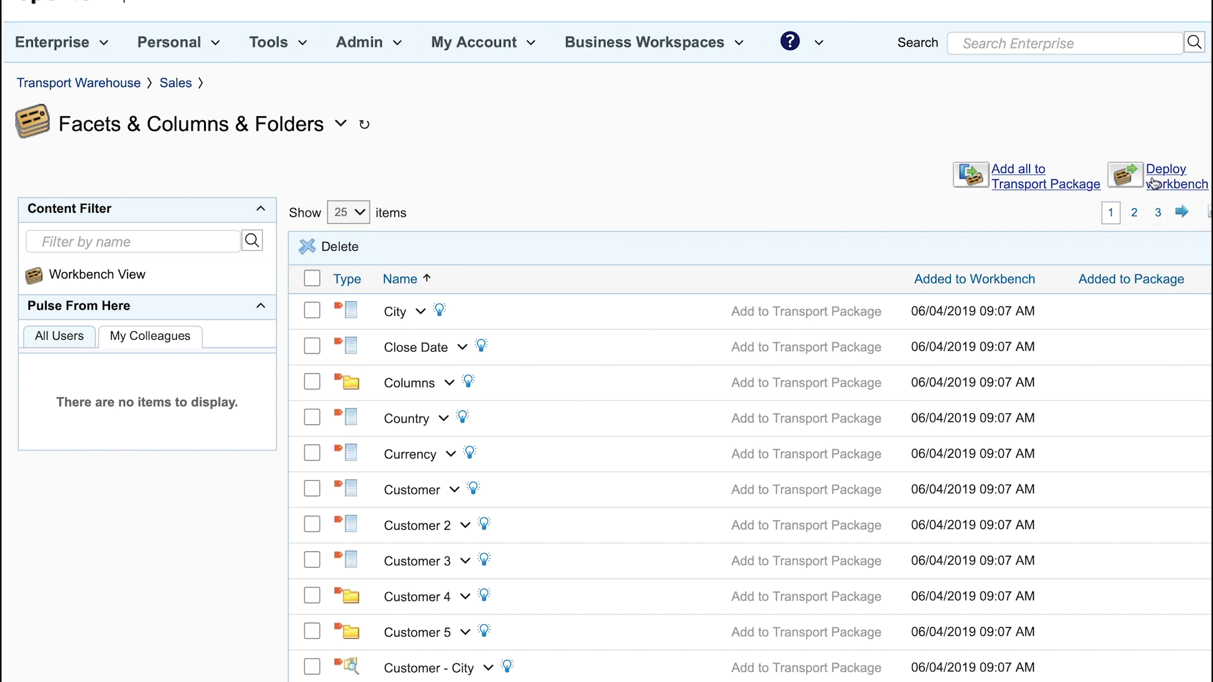
Deploy all objects of the Facets & Columns & Folders workbench and confirm.
click(1161, 184)
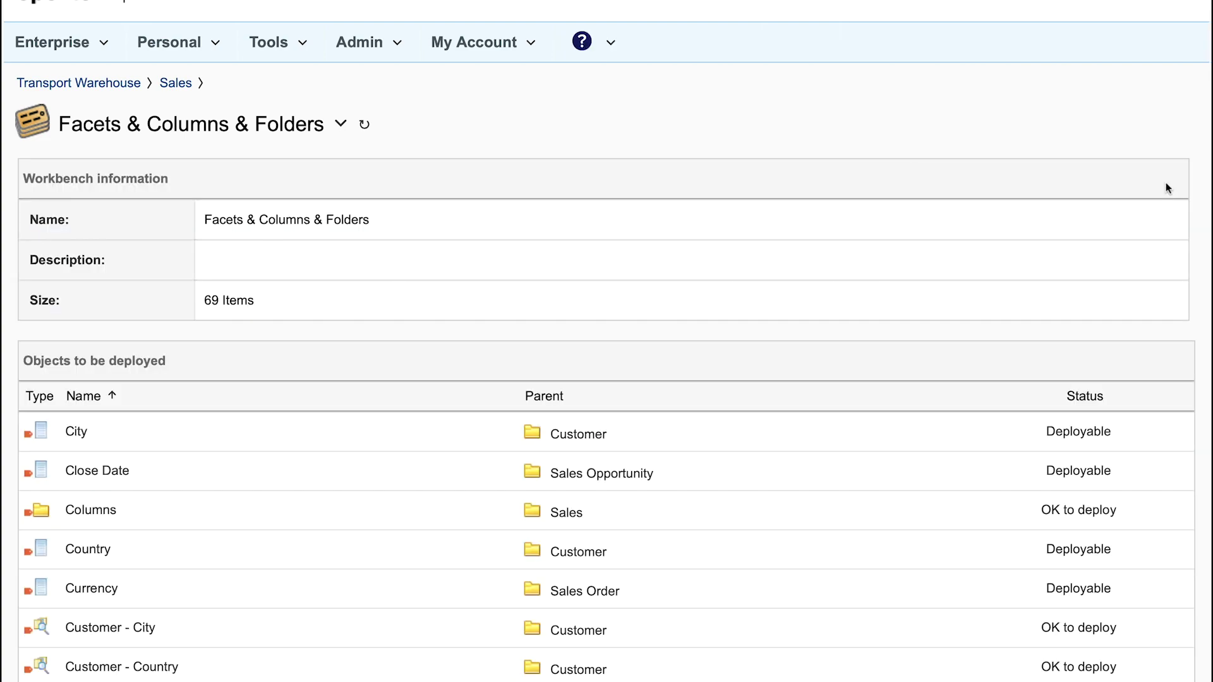
scroll(980, 360, down, 20)
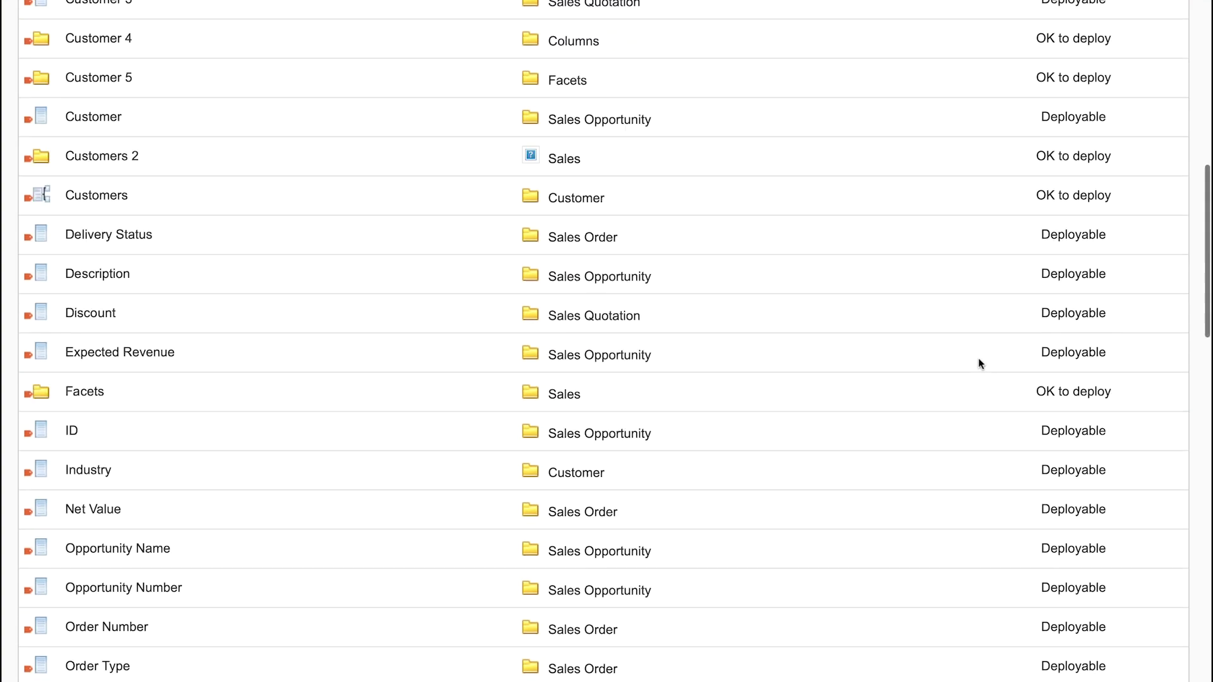
scroll(980, 362, down, 3)
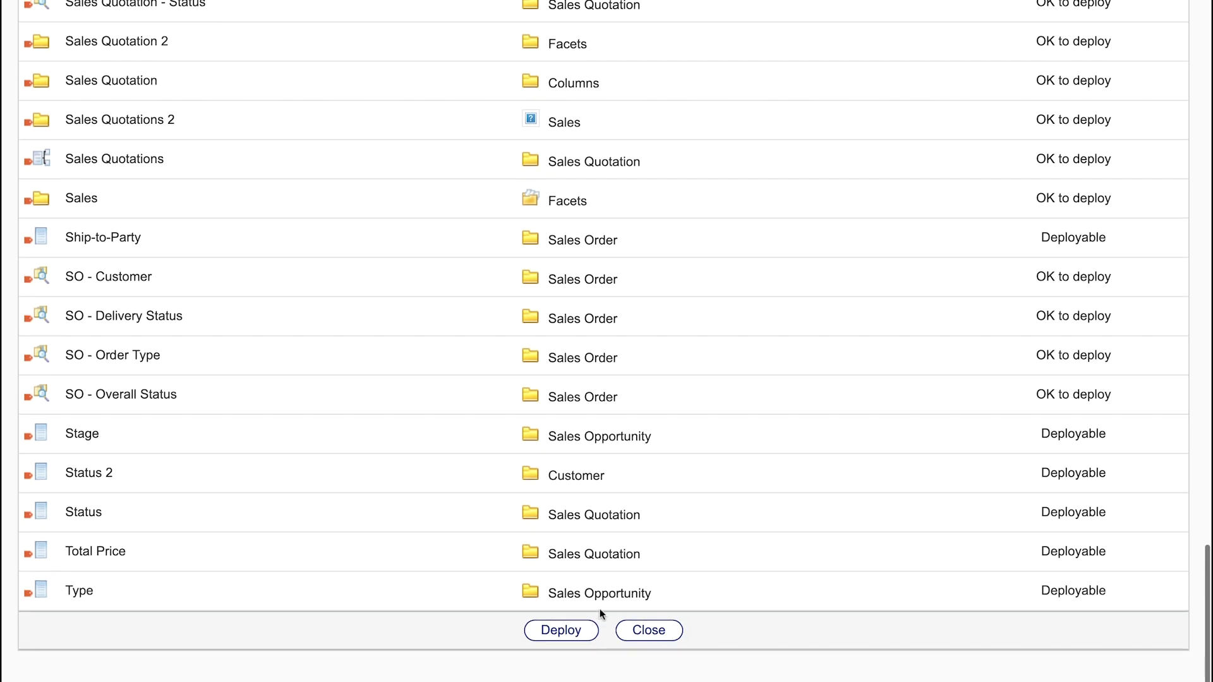
click(562, 631)
click(739, 363)
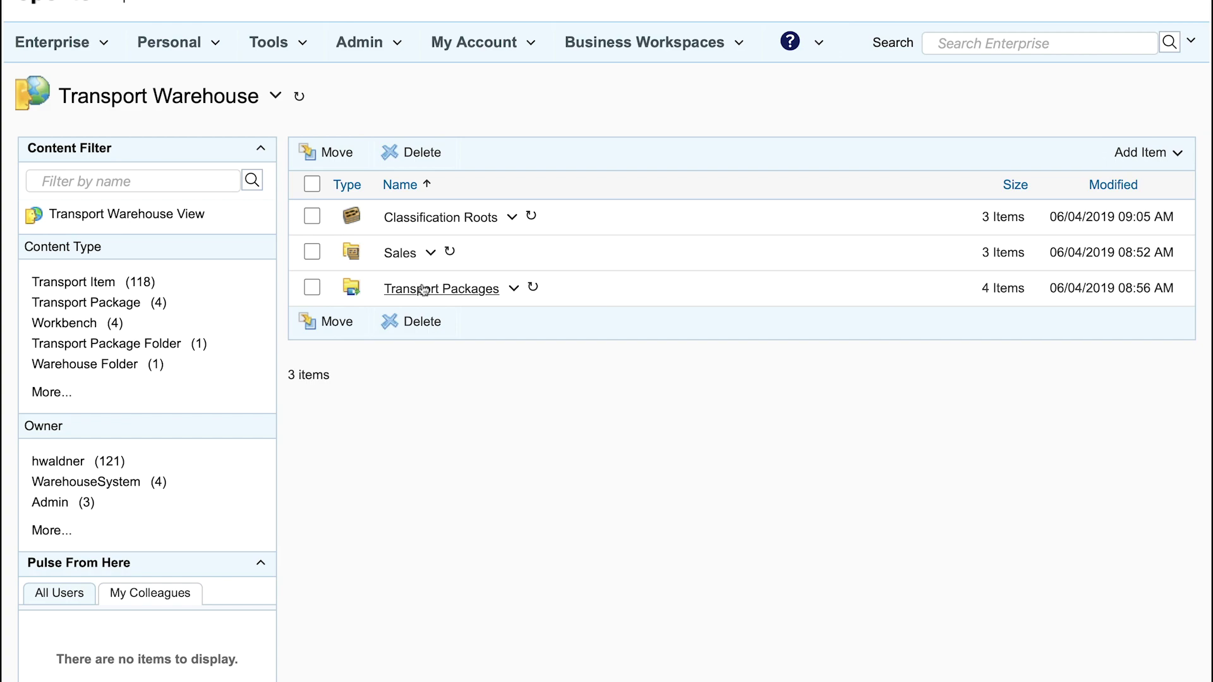
Unpack Sales - Workspace Templates.zip into the Sales > Workspace Templates workbench (31 items).
click(422, 284)
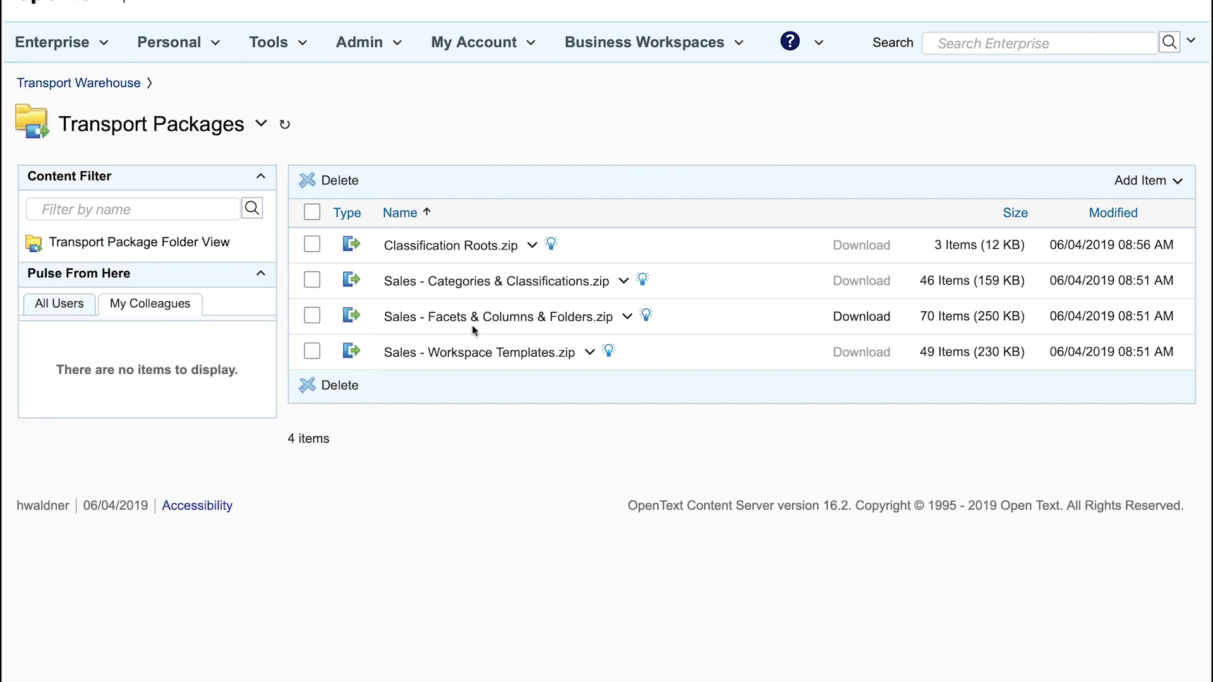
click(478, 354)
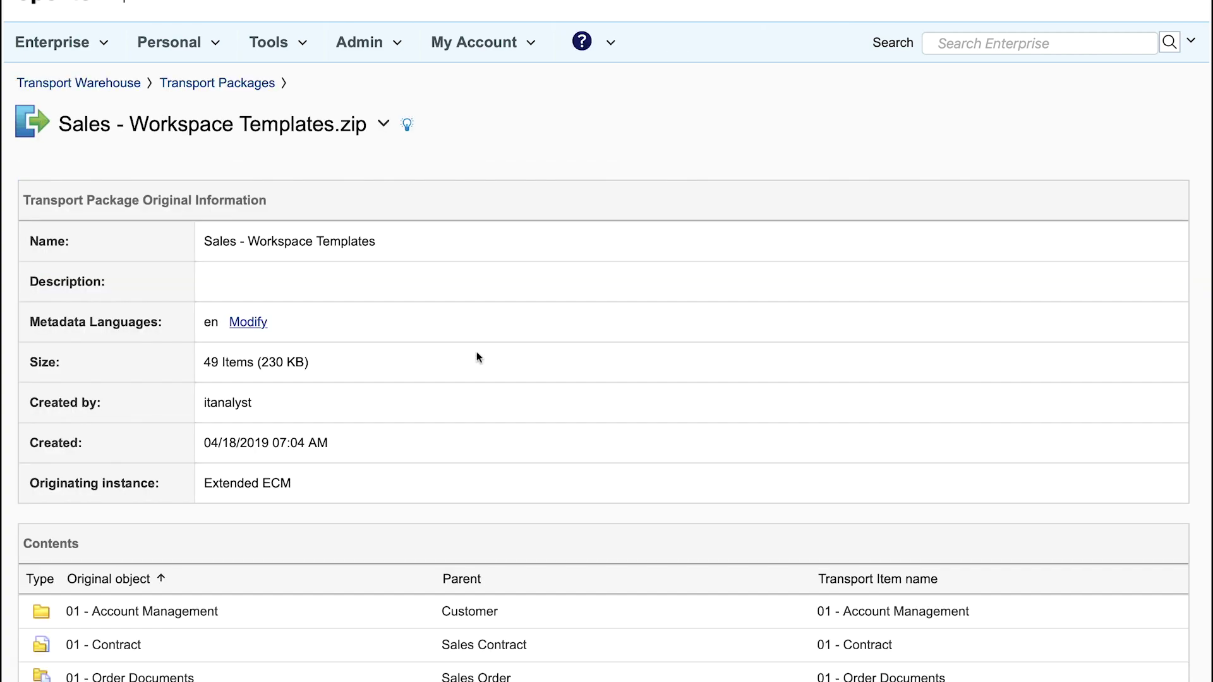
scroll(477, 354, down, 20)
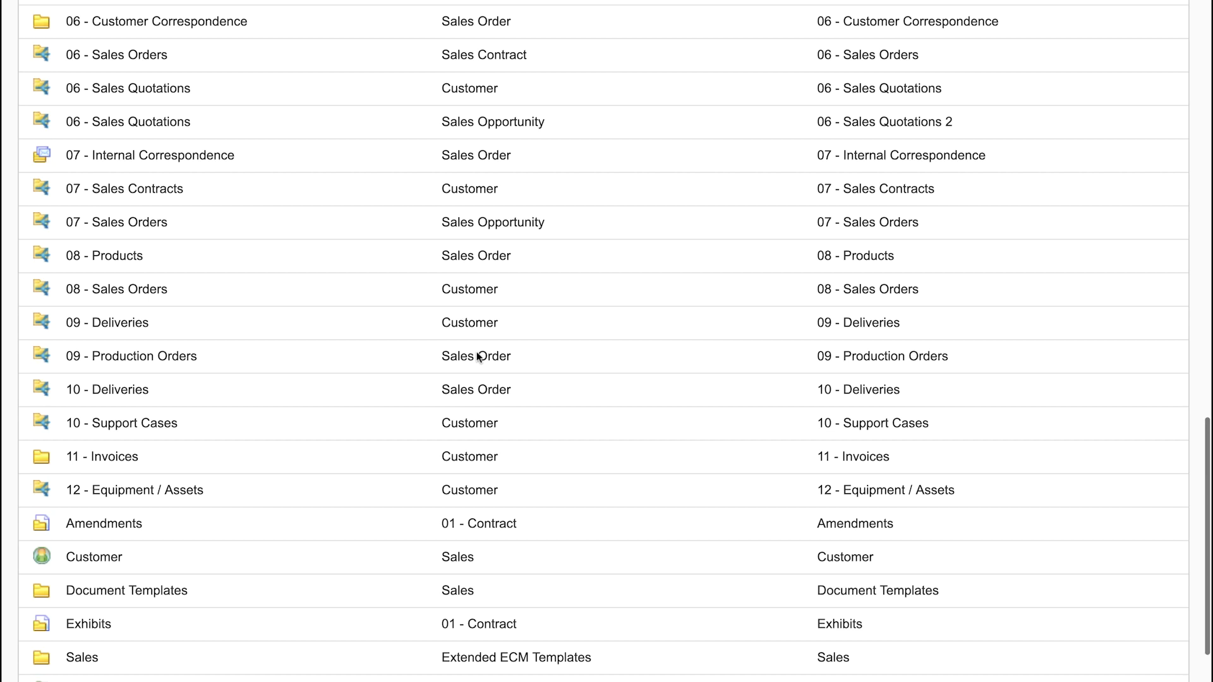
click(517, 630)
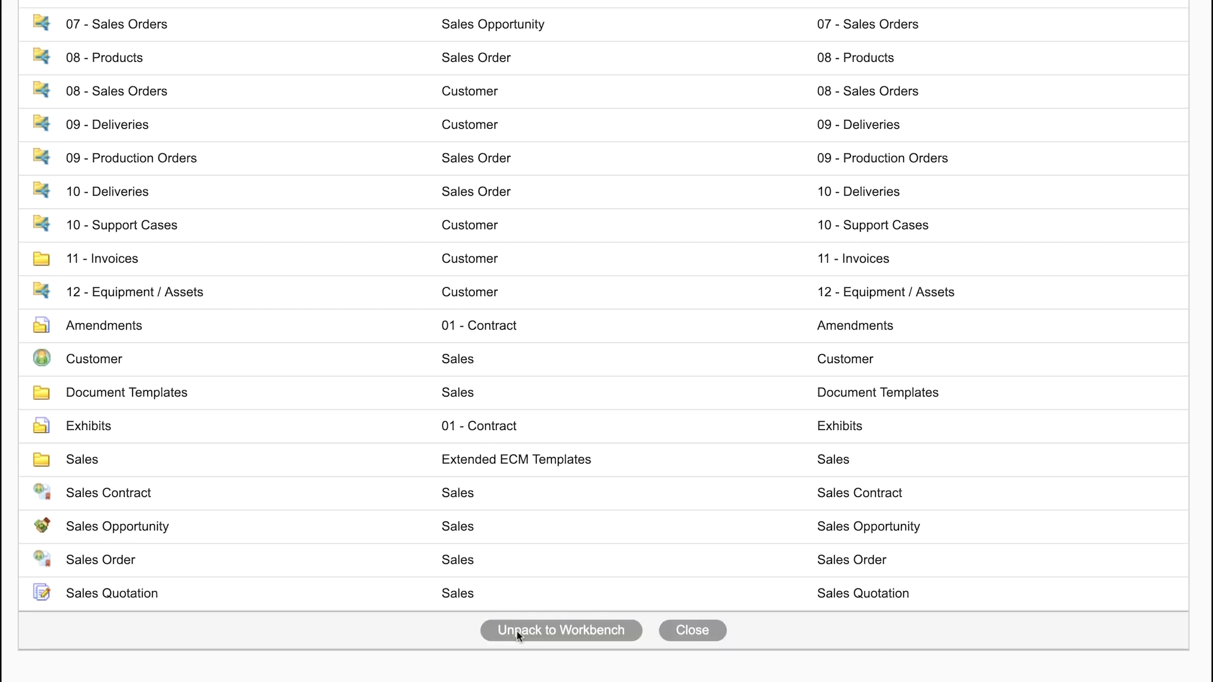
click(530, 243)
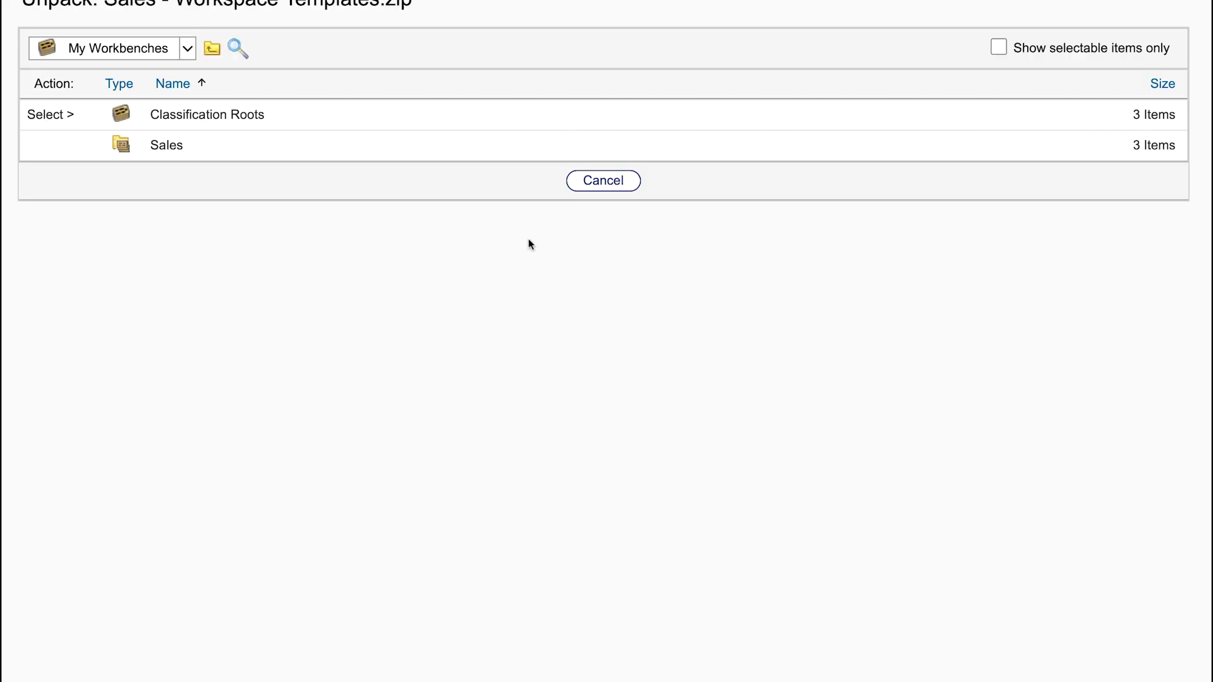
click(161, 147)
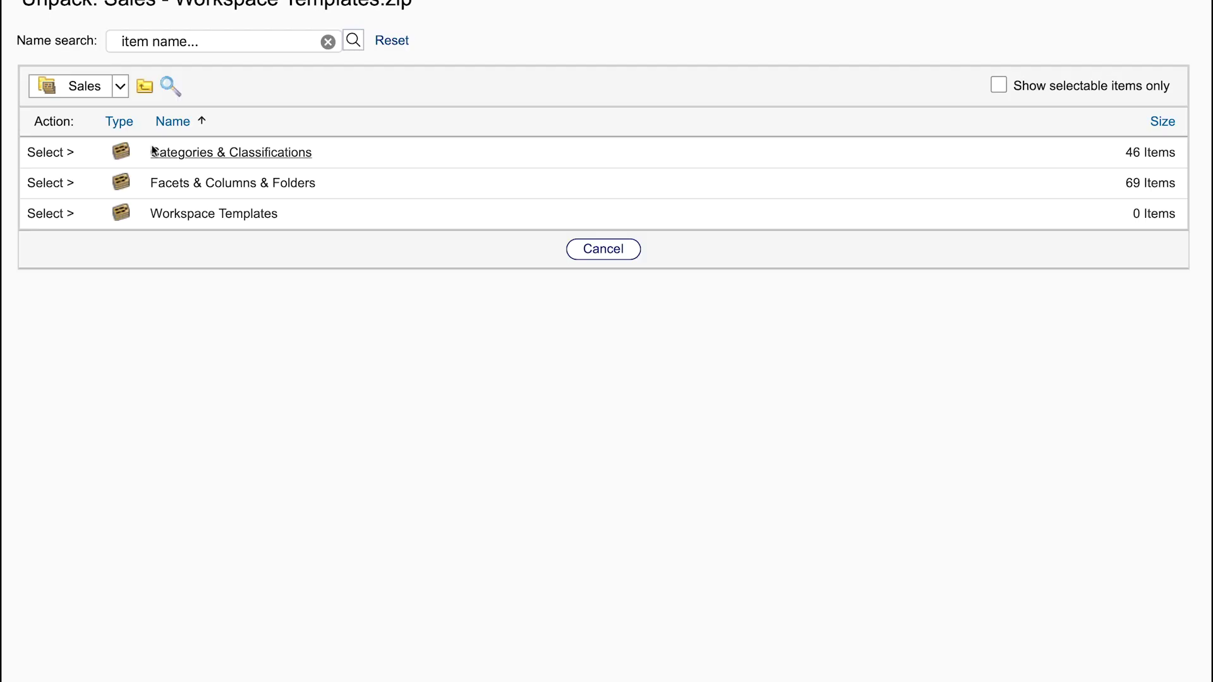
click(50, 213)
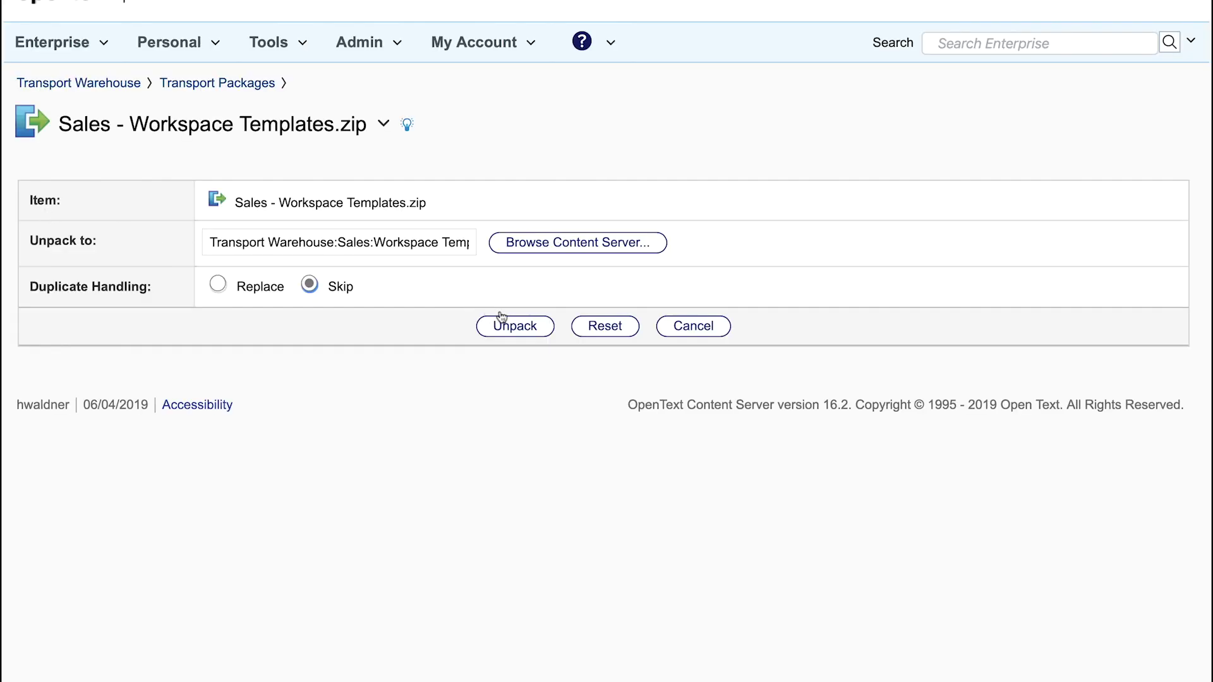
click(512, 326)
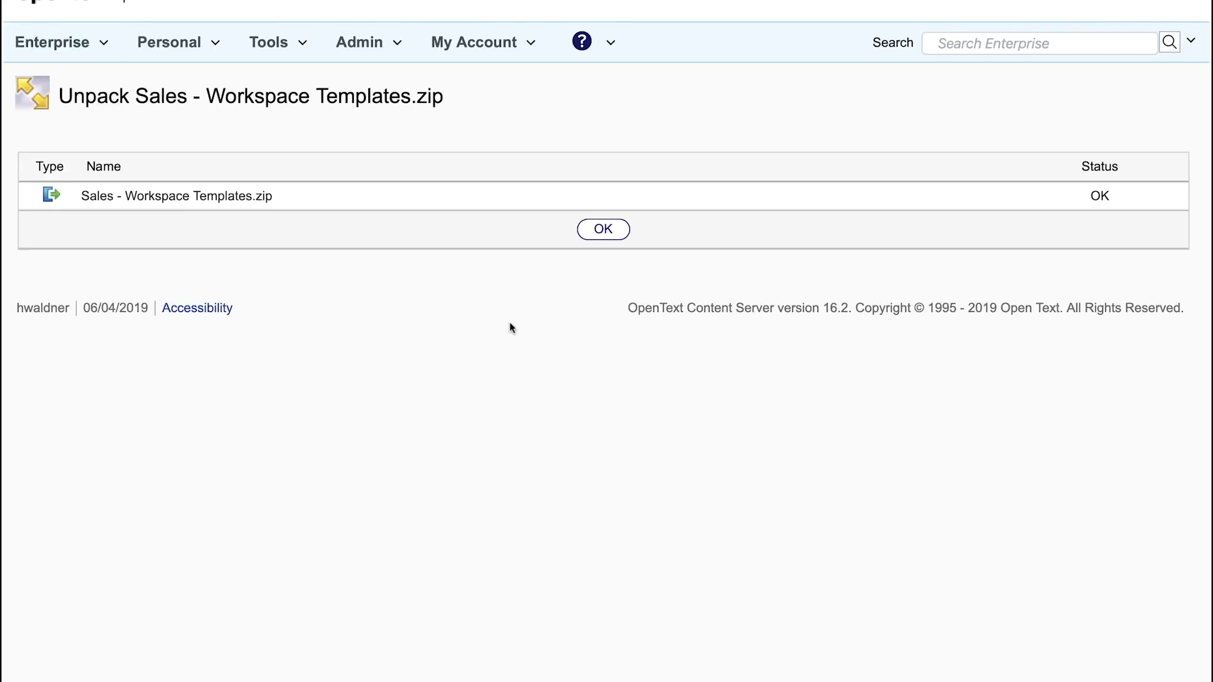
click(603, 231)
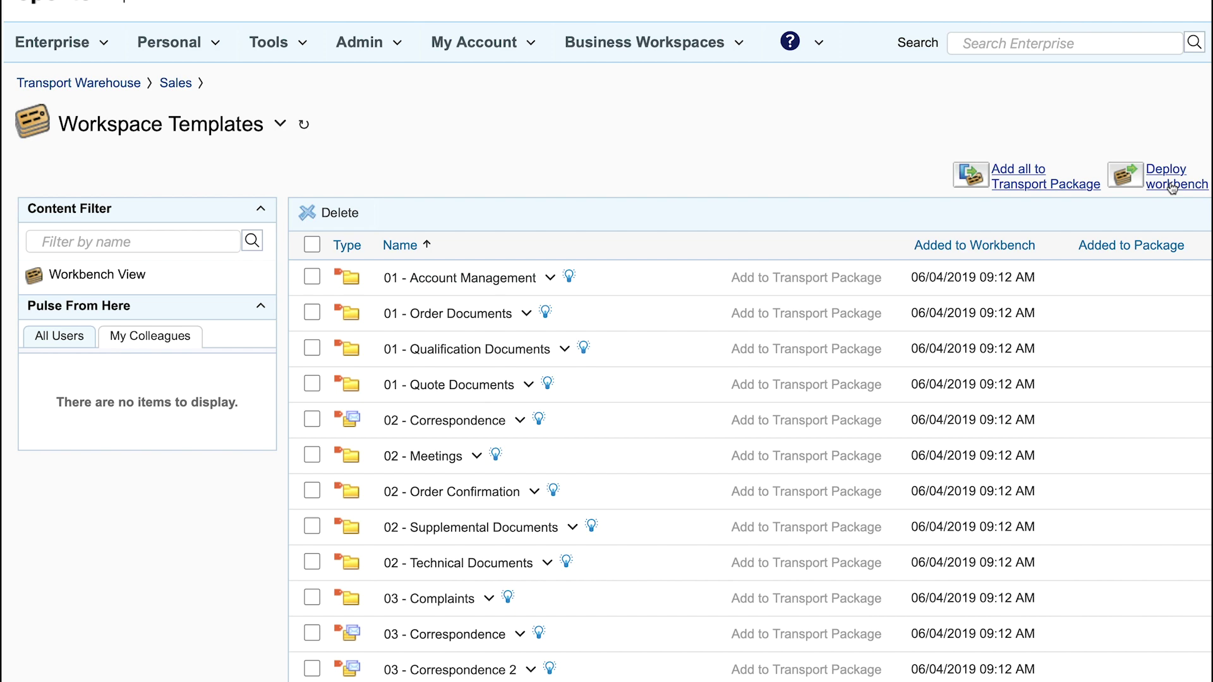
click(1172, 186)
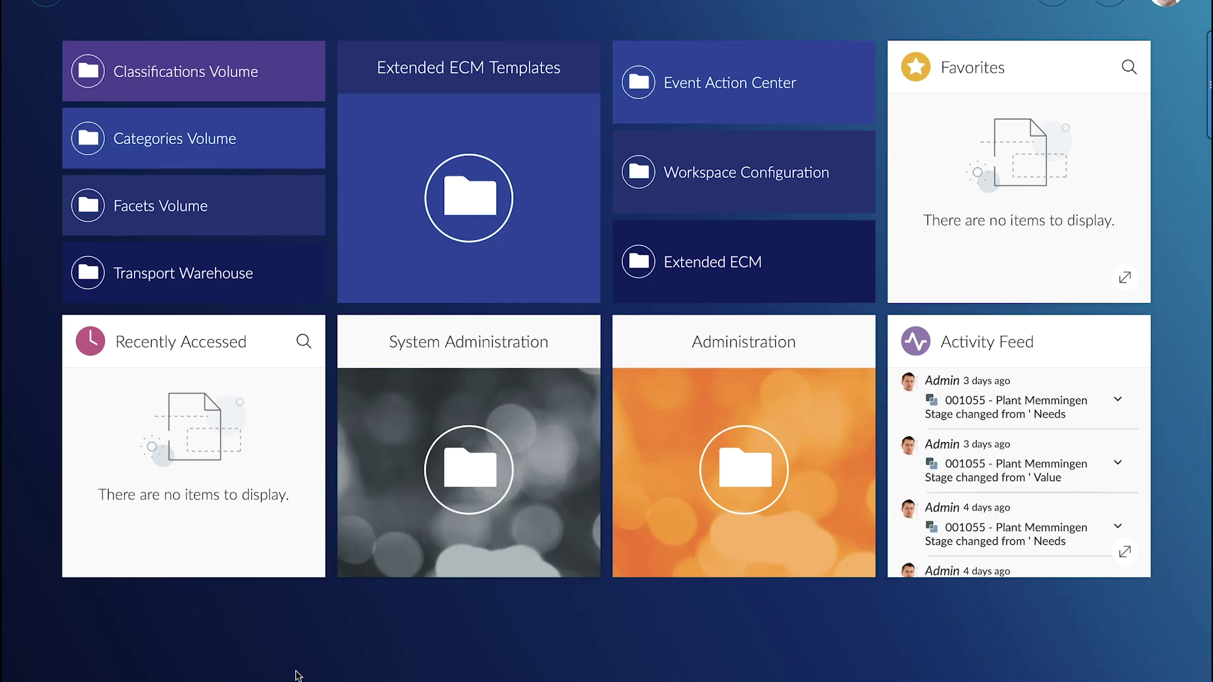
click(195, 81)
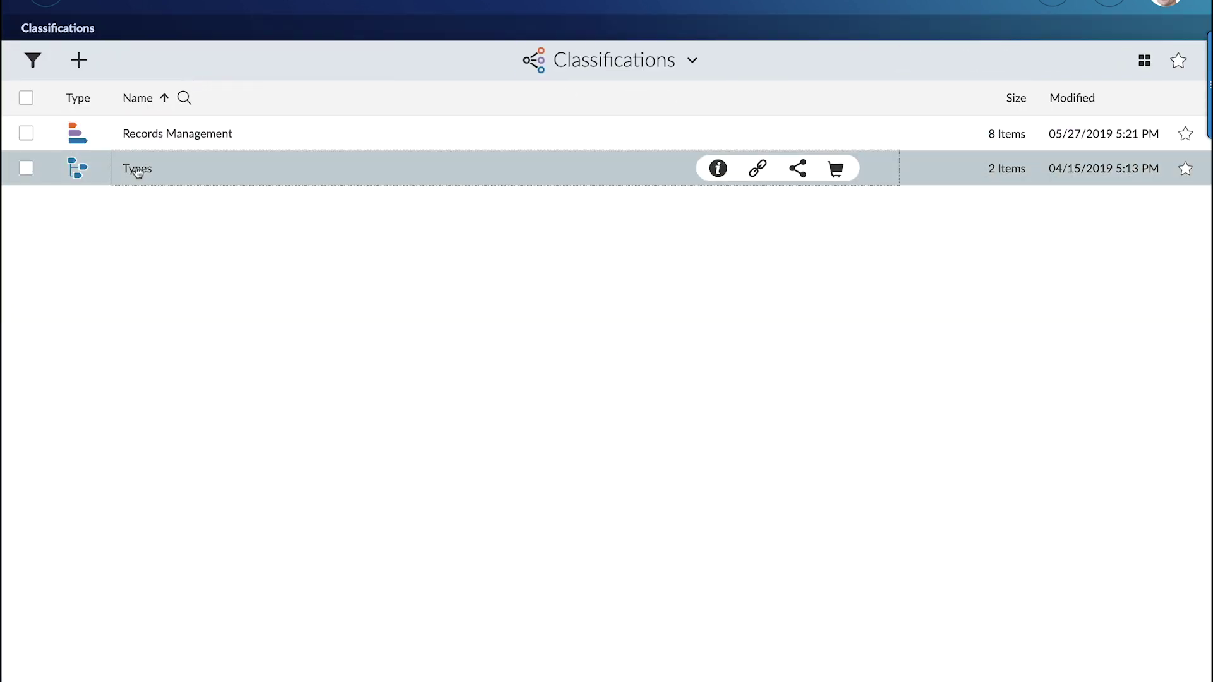
click(135, 167)
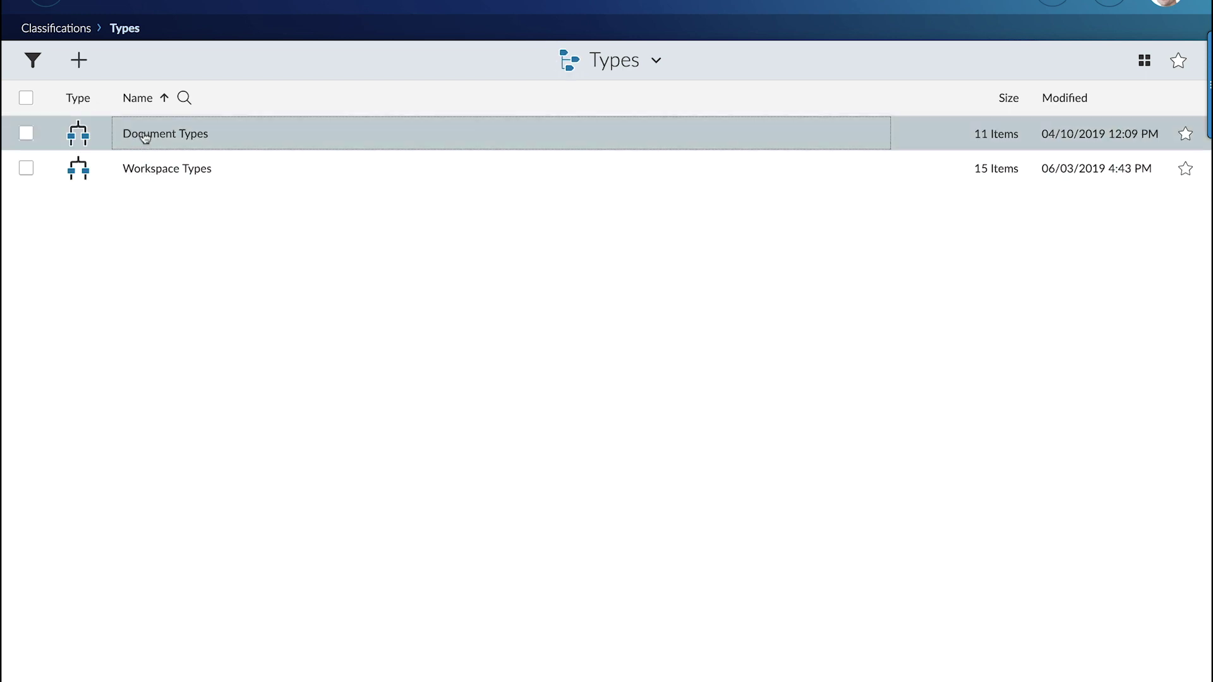
click(145, 135)
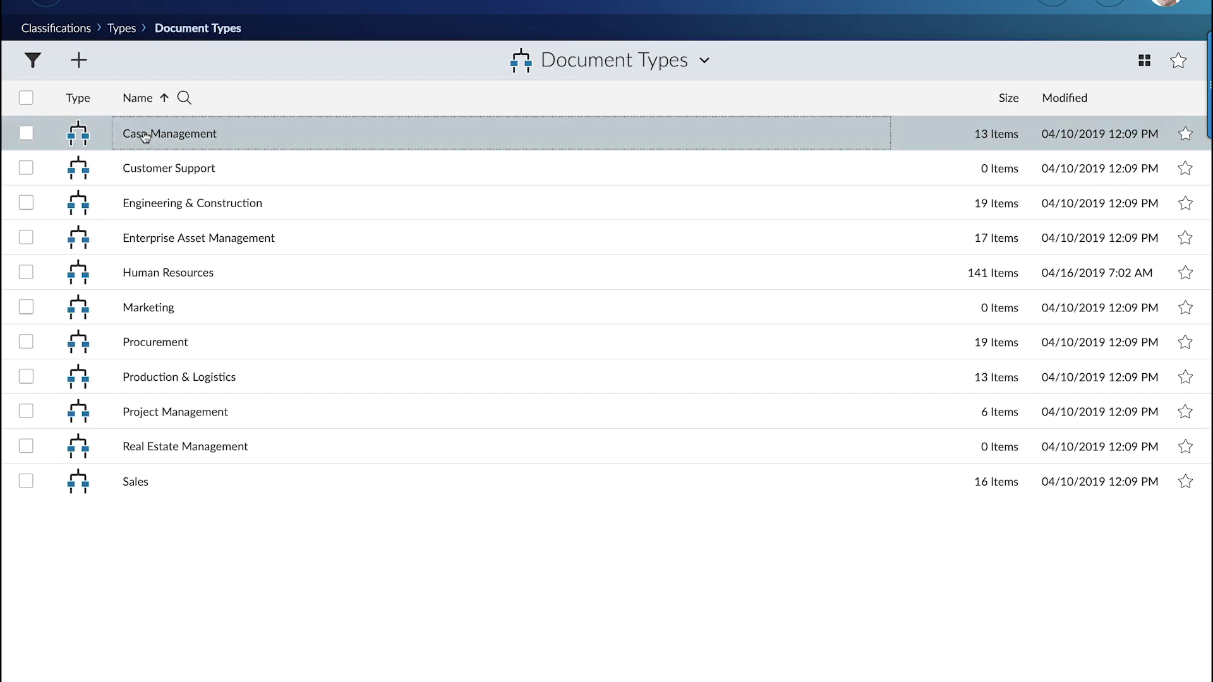
click(131, 483)
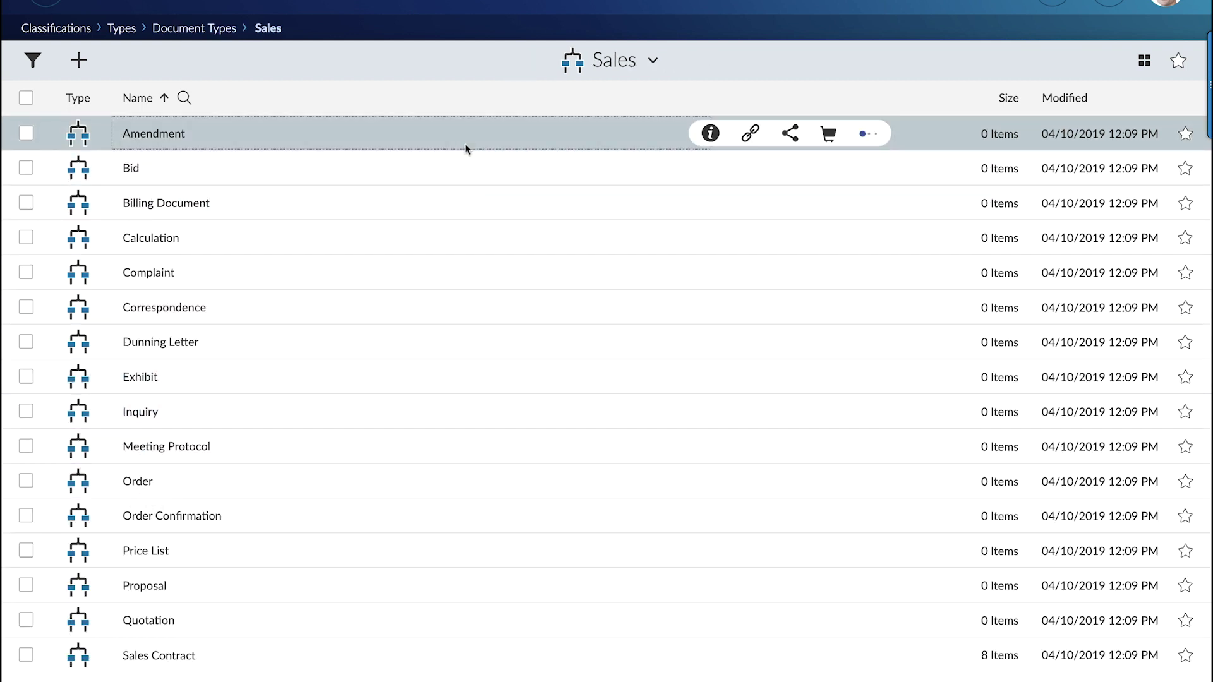
mouse_move(466, 655)
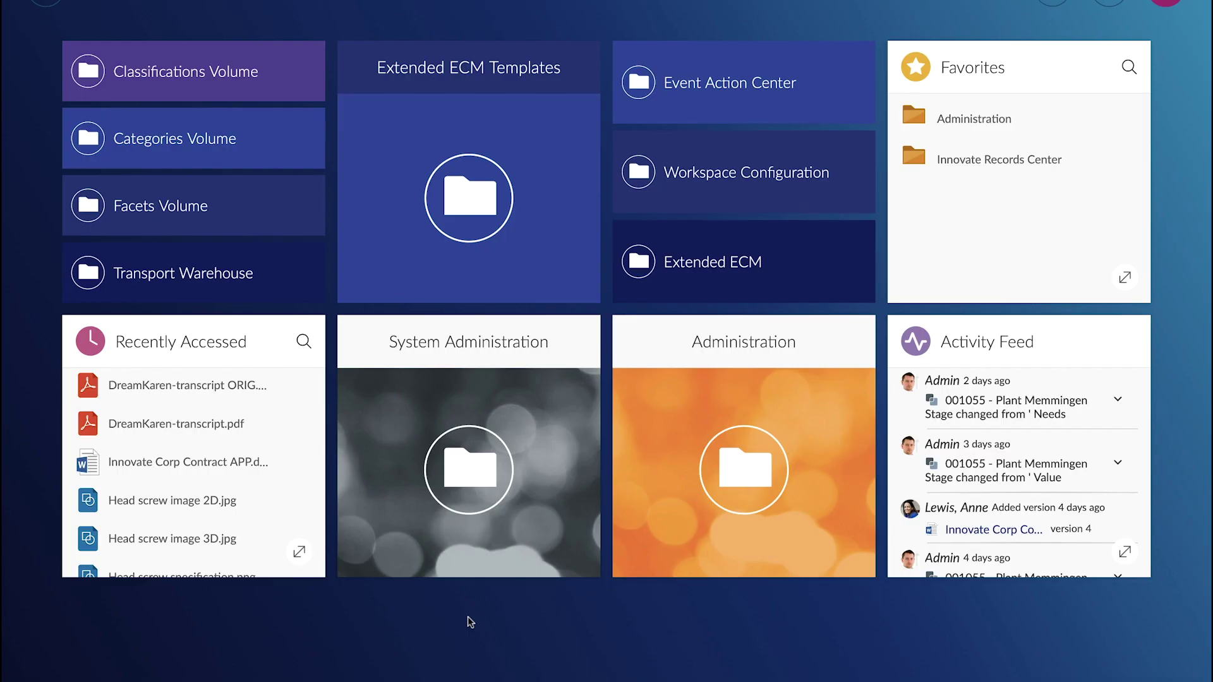
click(170, 149)
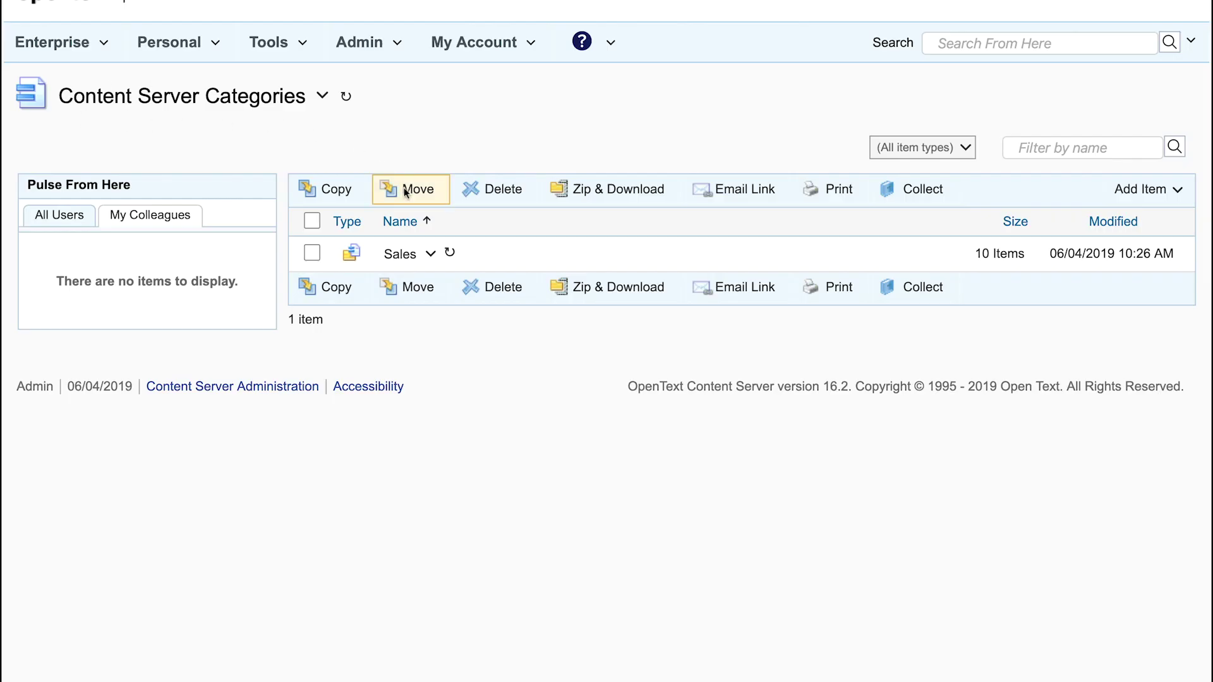
click(402, 255)
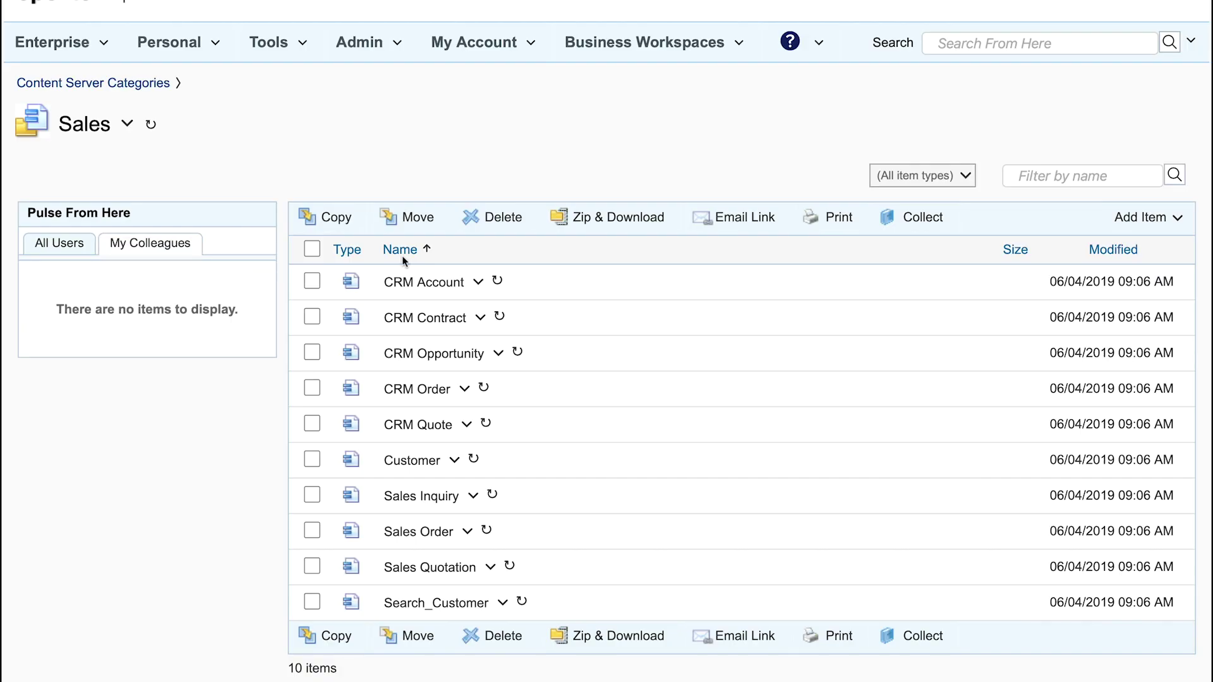
click(399, 461)
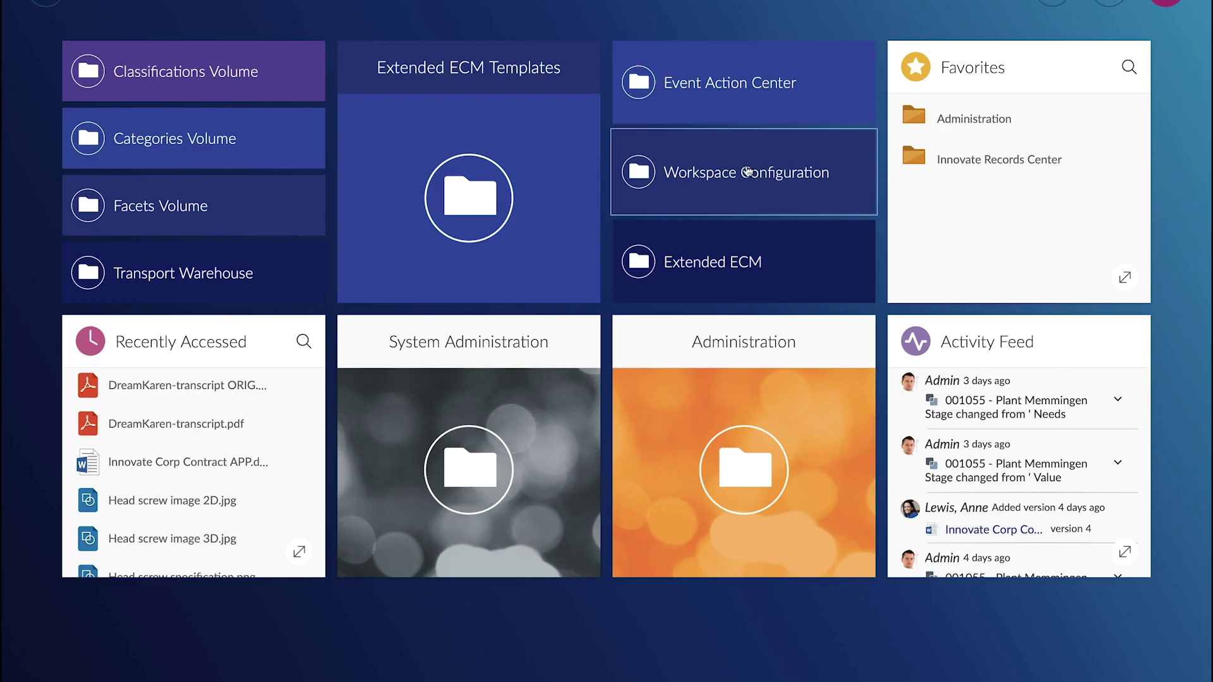
Open the Customer workspace type's settings and scroll down to its Perspective Manager.
click(748, 172)
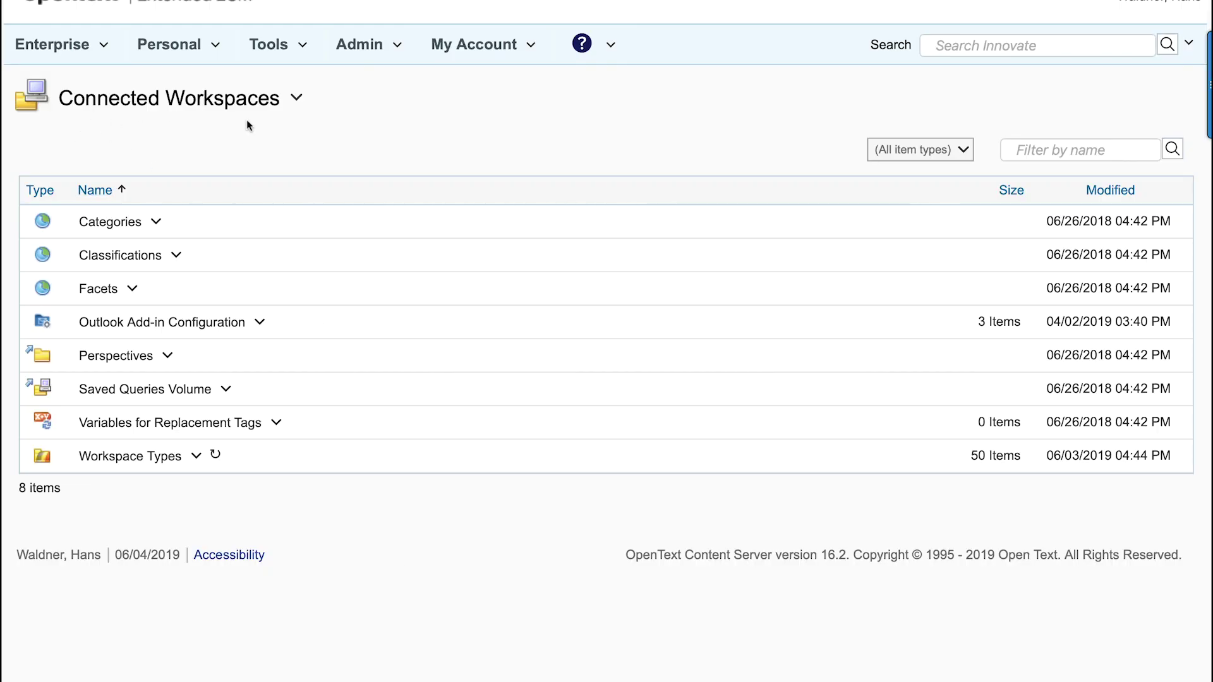
click(127, 463)
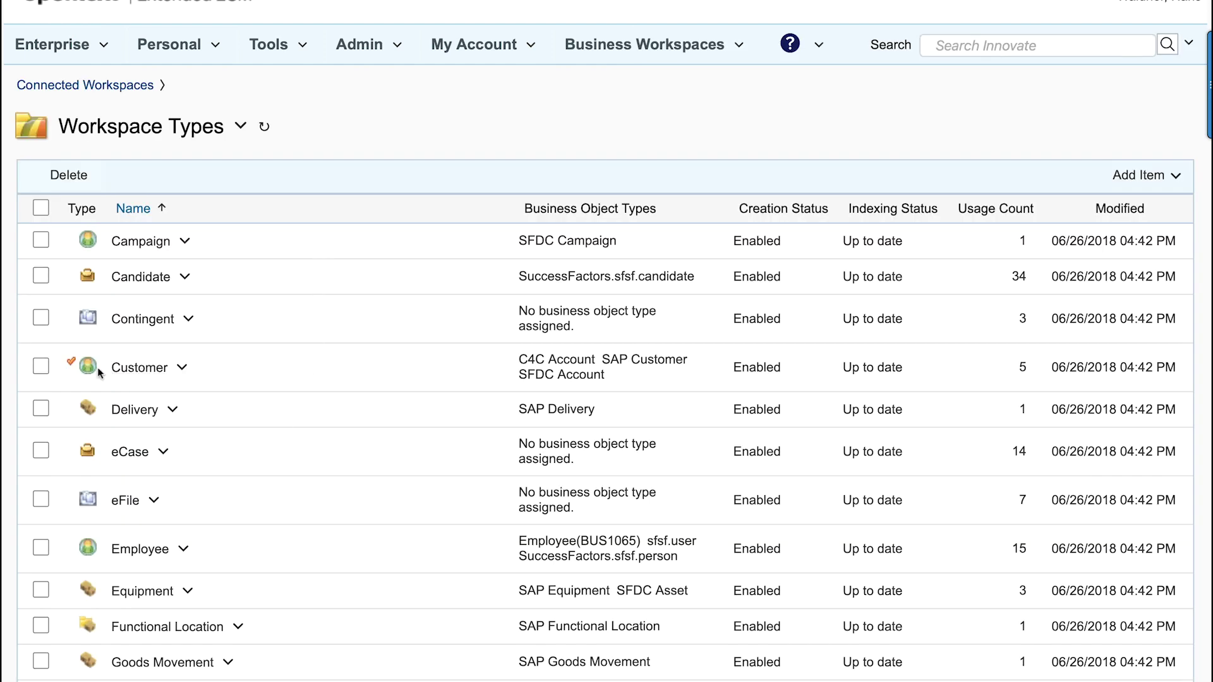
click(131, 372)
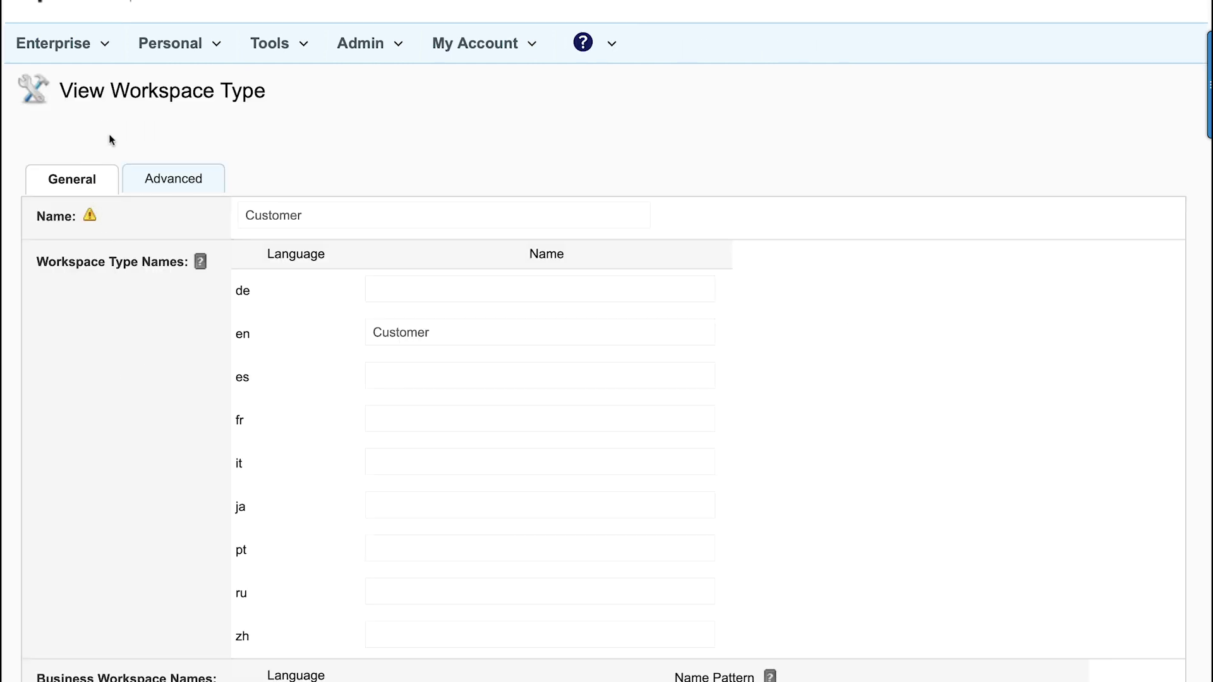
scroll(152, 356, down, 6)
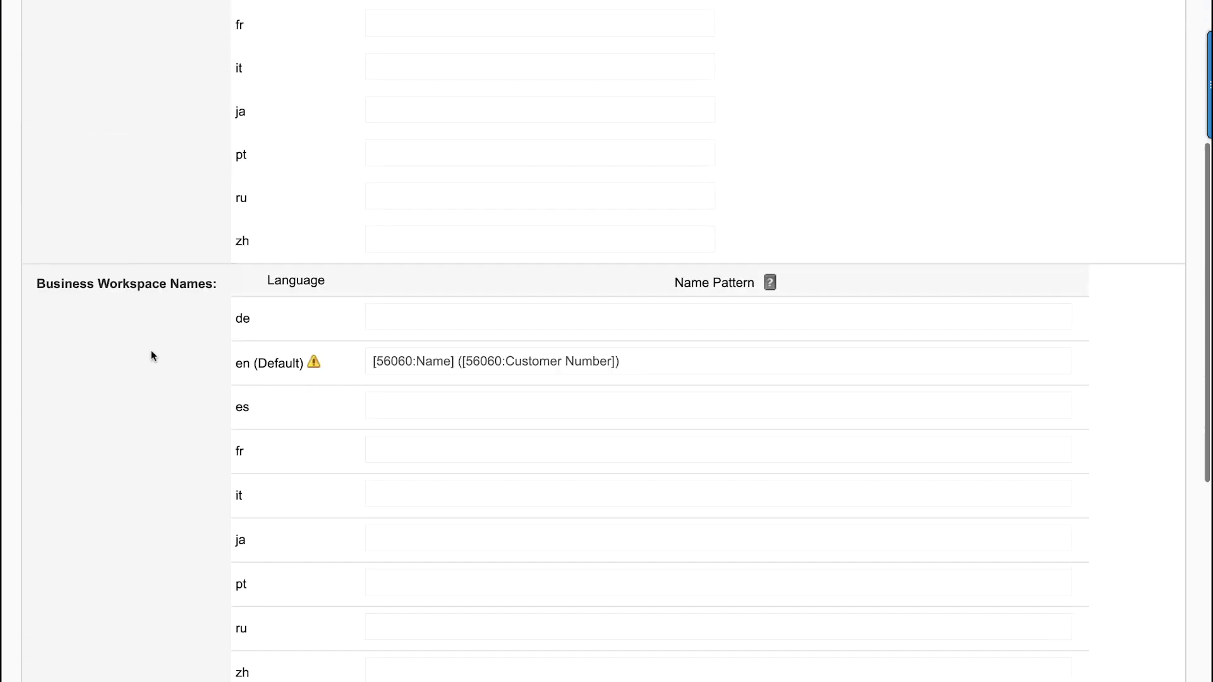
scroll(152, 356, down, 7)
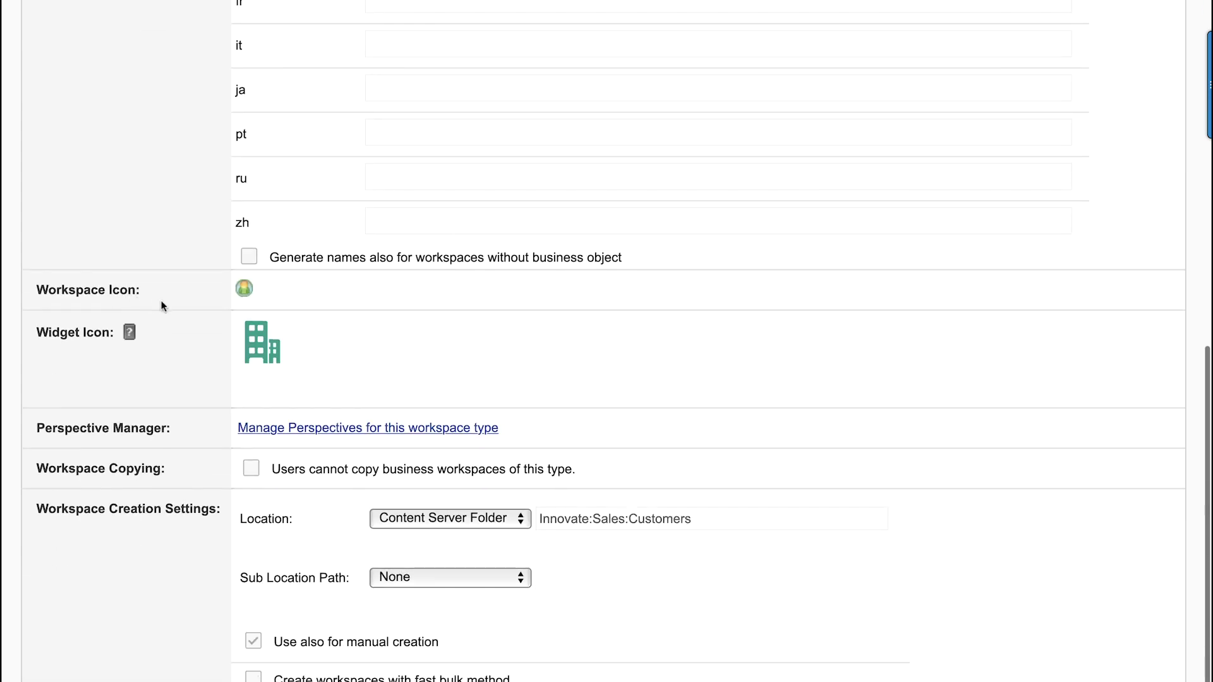
scroll(192, 368, down, 1)
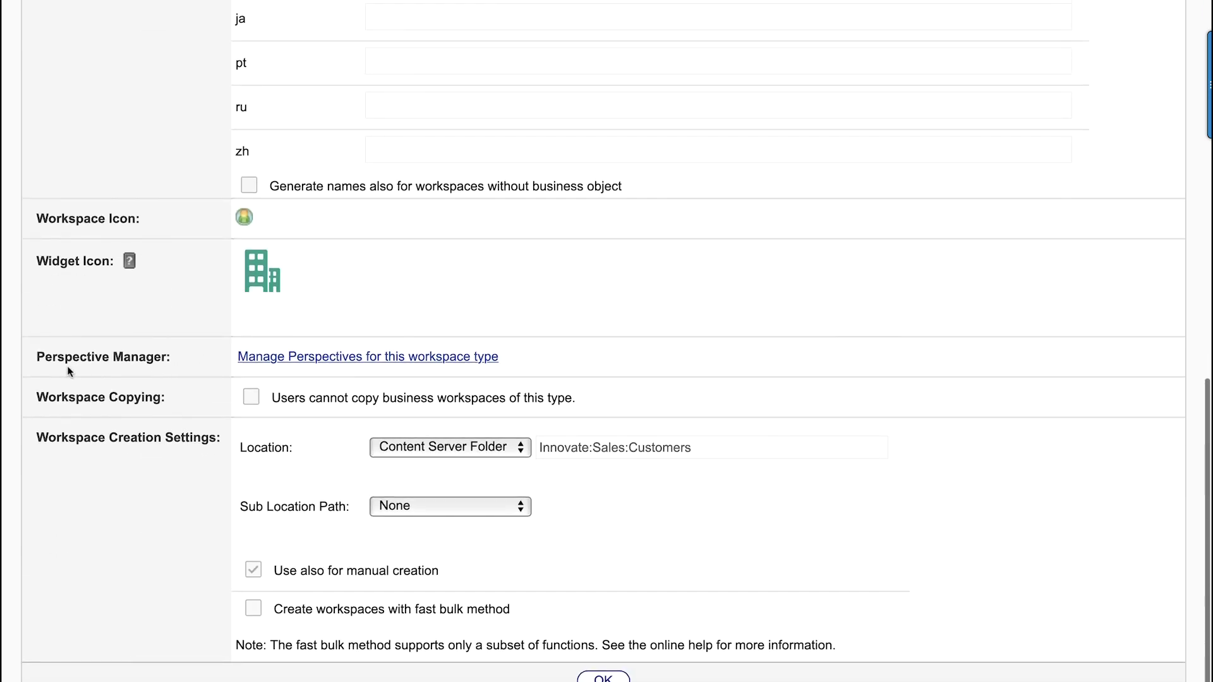
Open the Customer workspace perspective, check its rules, and bring up its layout configuration.
click(319, 358)
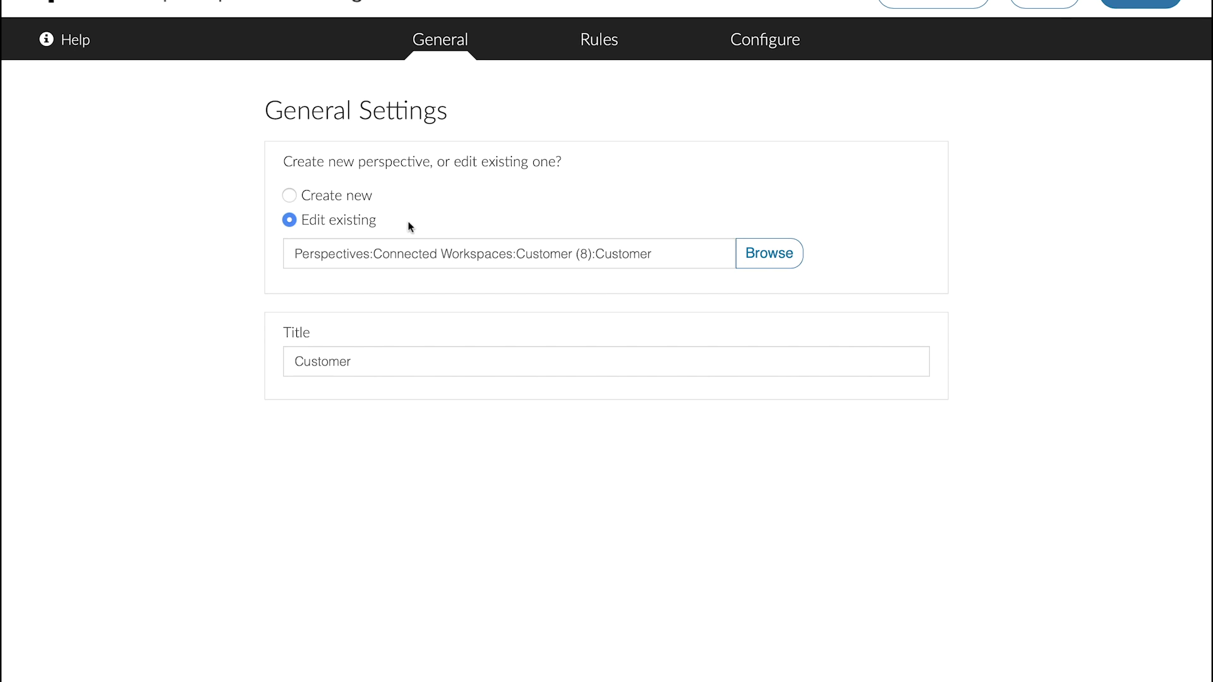
click(594, 40)
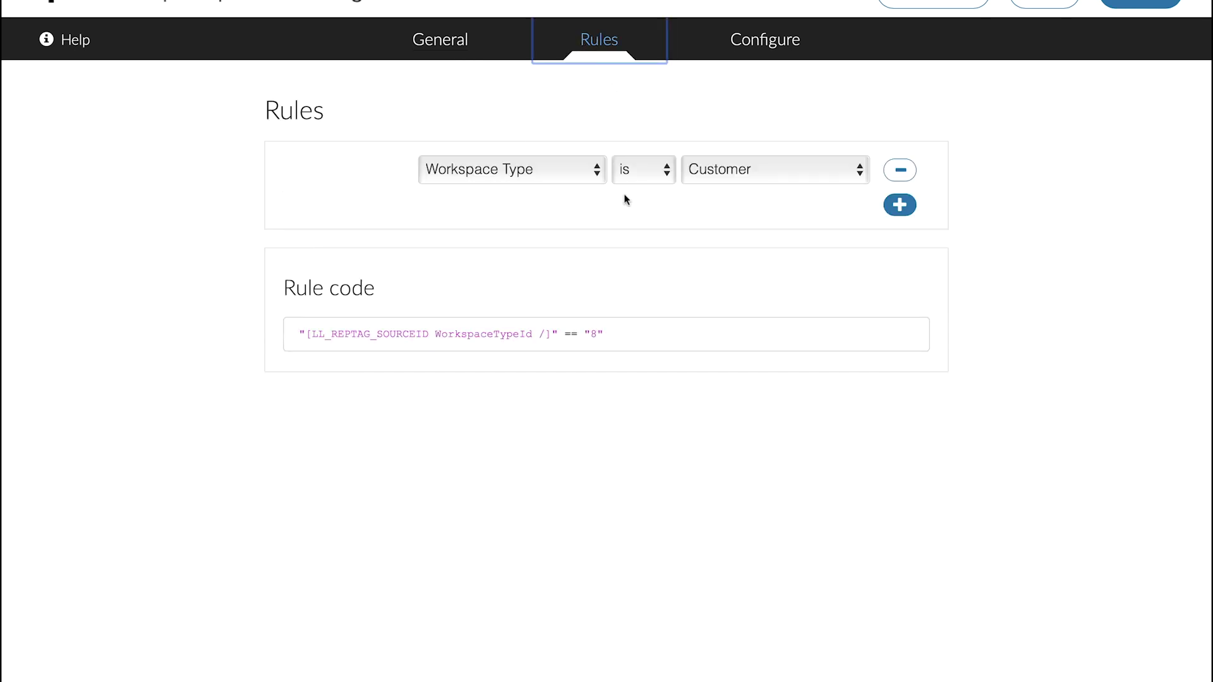
click(754, 39)
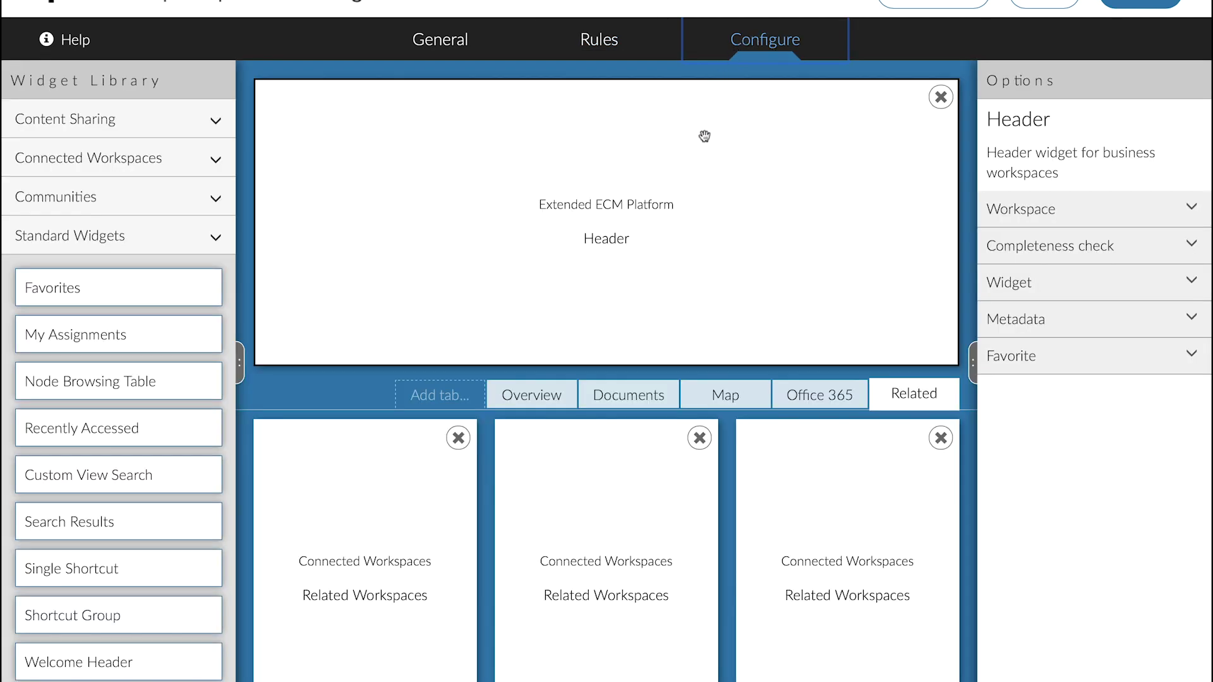
Review the widget layouts of the Overview, Documents, Map, Office 365 and Related tabs.
click(532, 396)
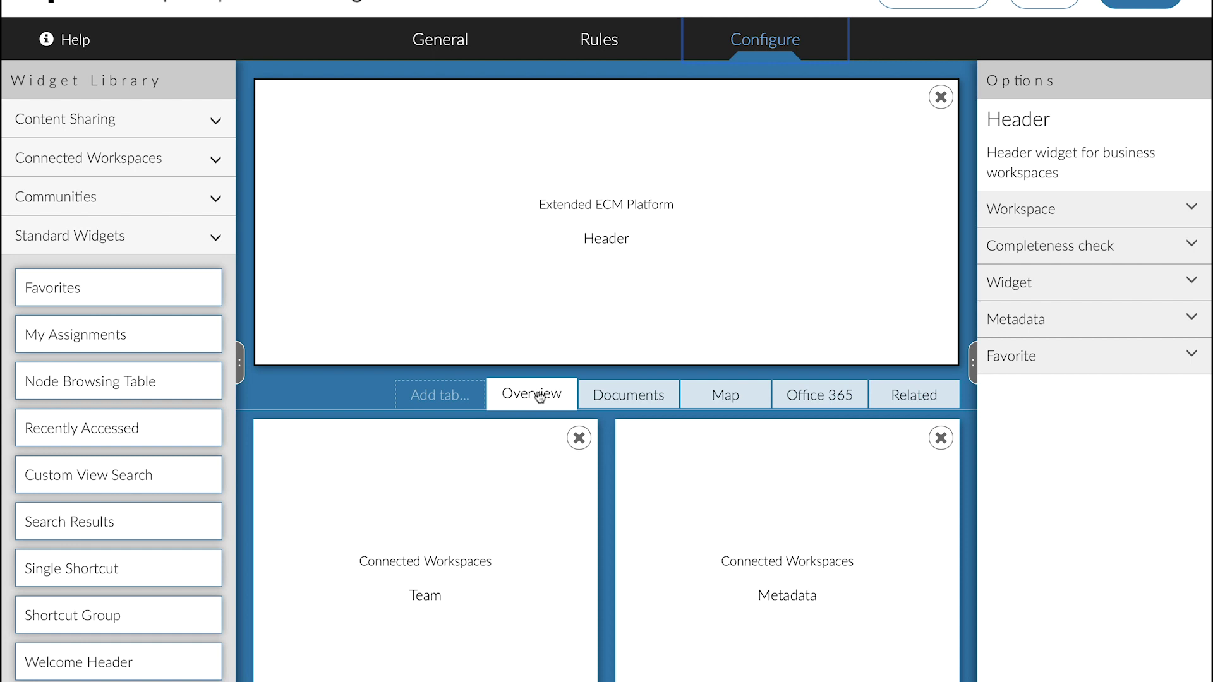
click(629, 397)
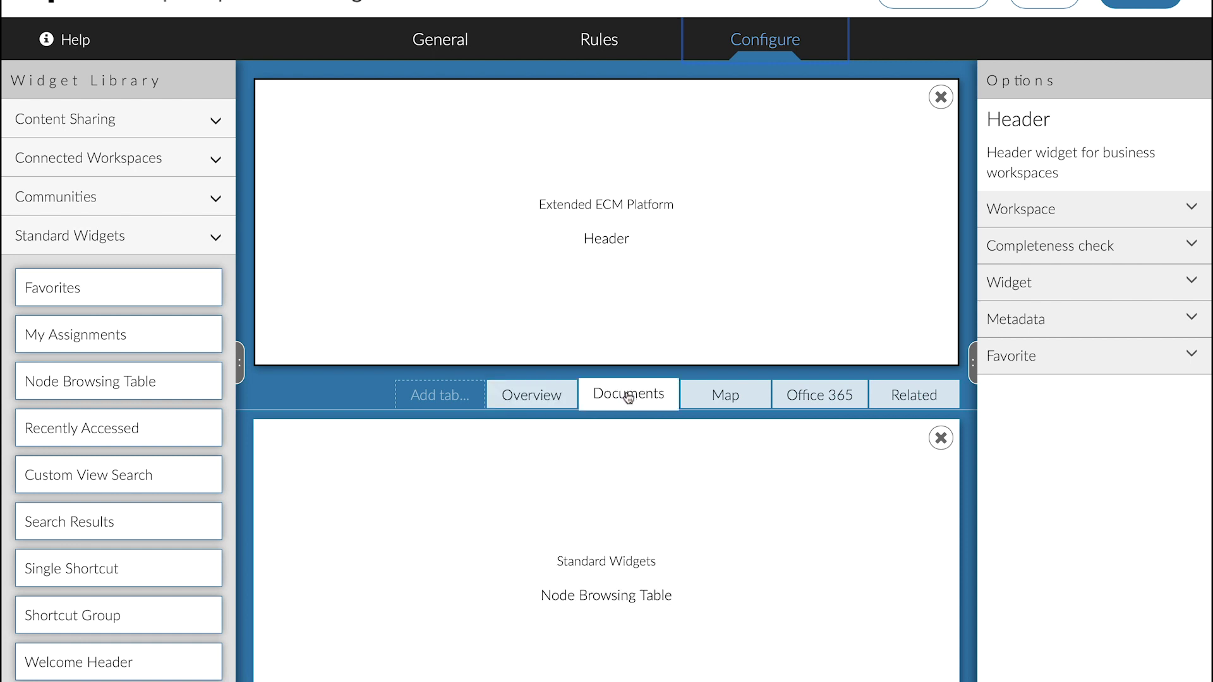
click(725, 395)
click(821, 399)
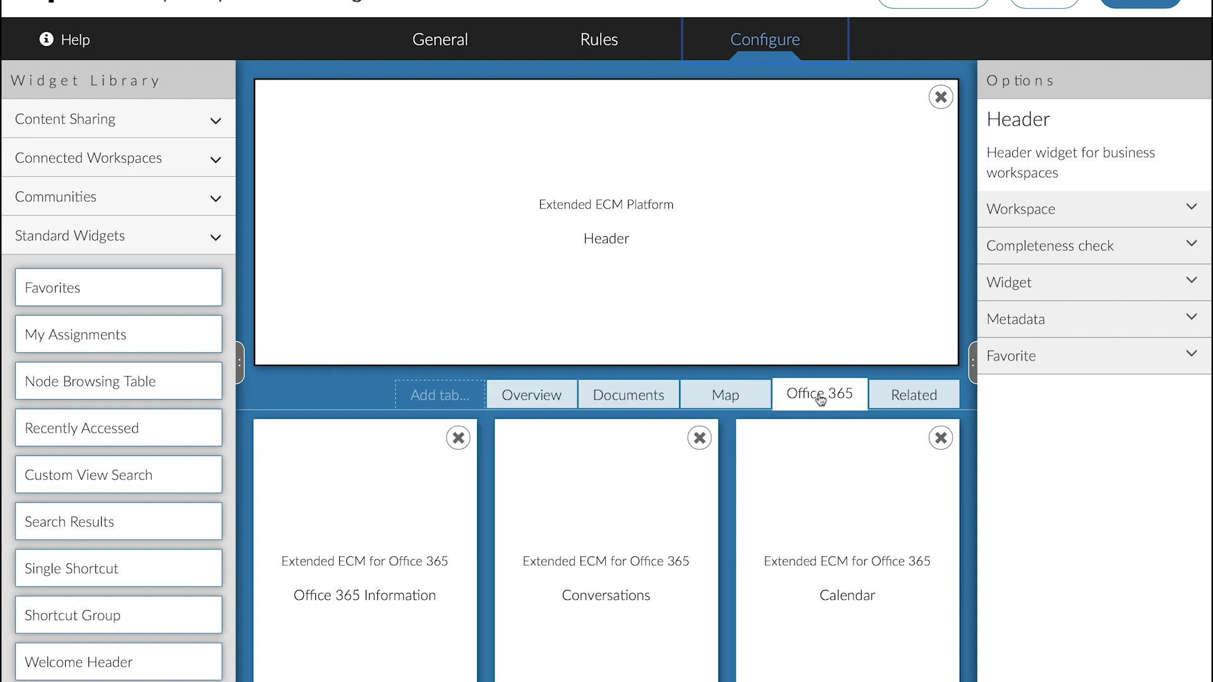
click(915, 398)
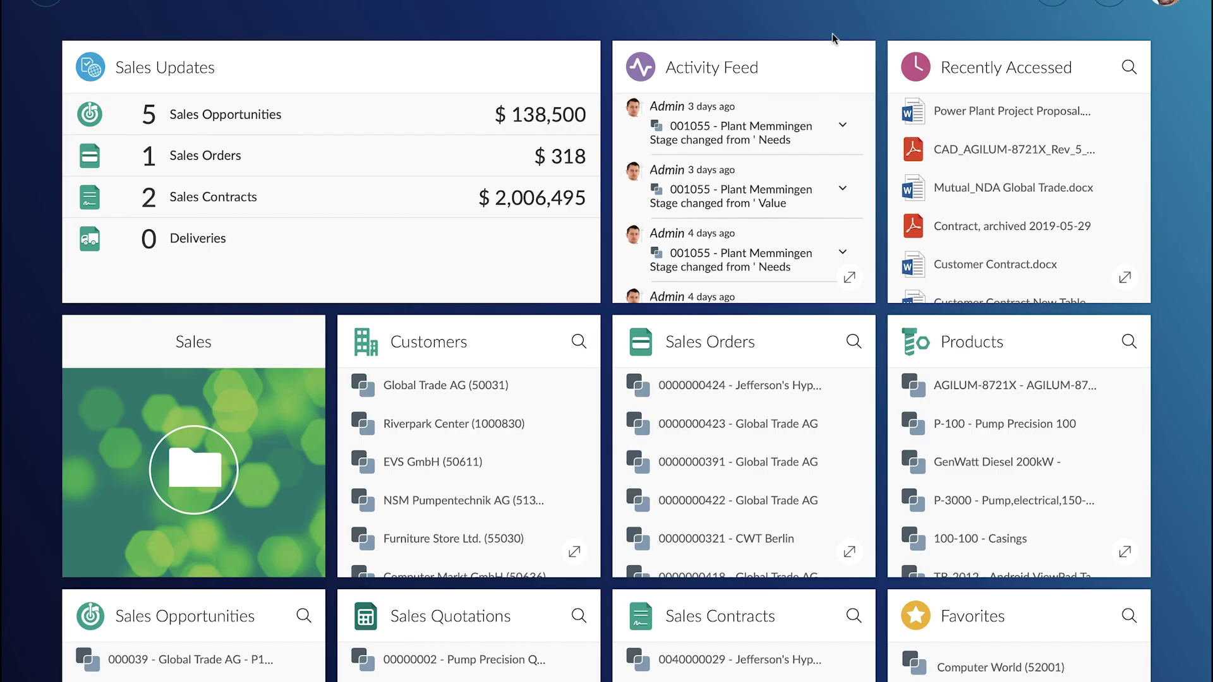
View My profile from the avatar menu, then switch the landing page into Edit page mode.
click(1166, 5)
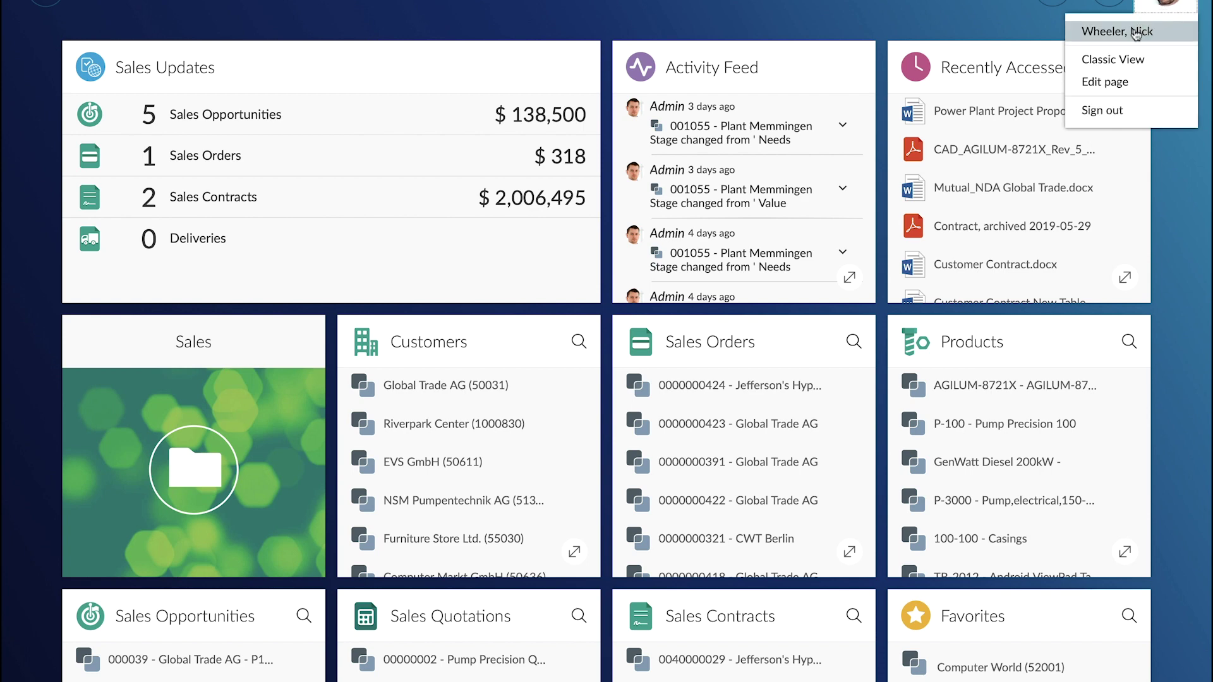
click(1137, 31)
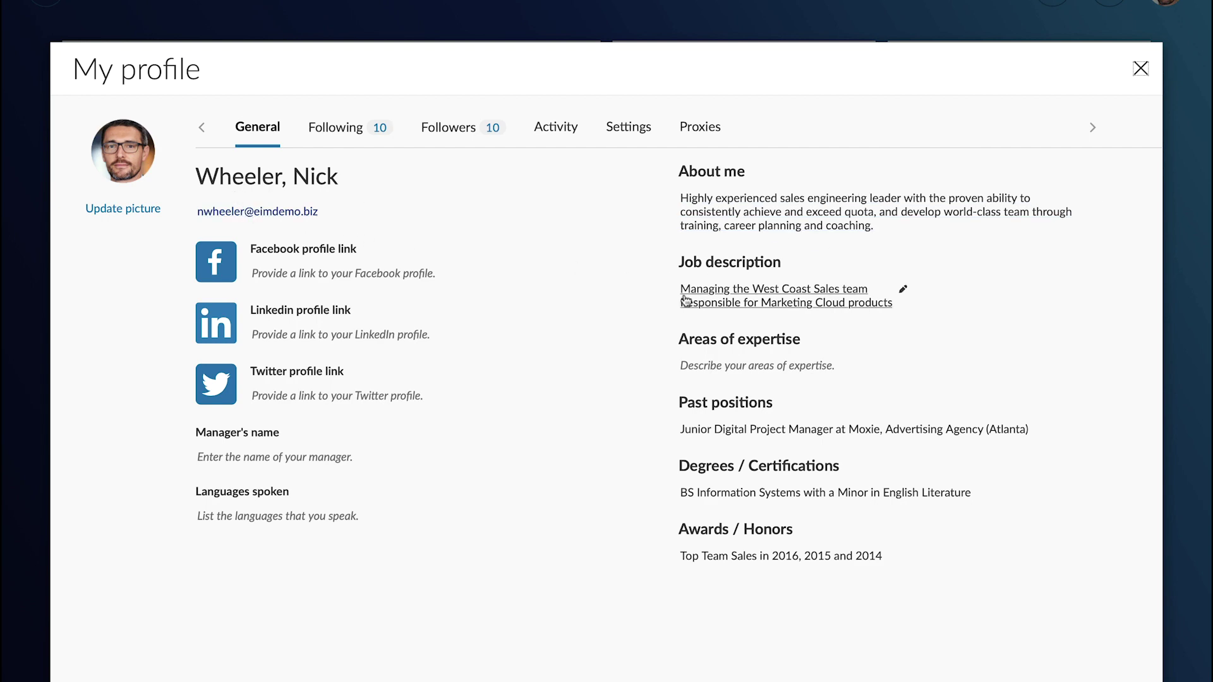
click(1140, 70)
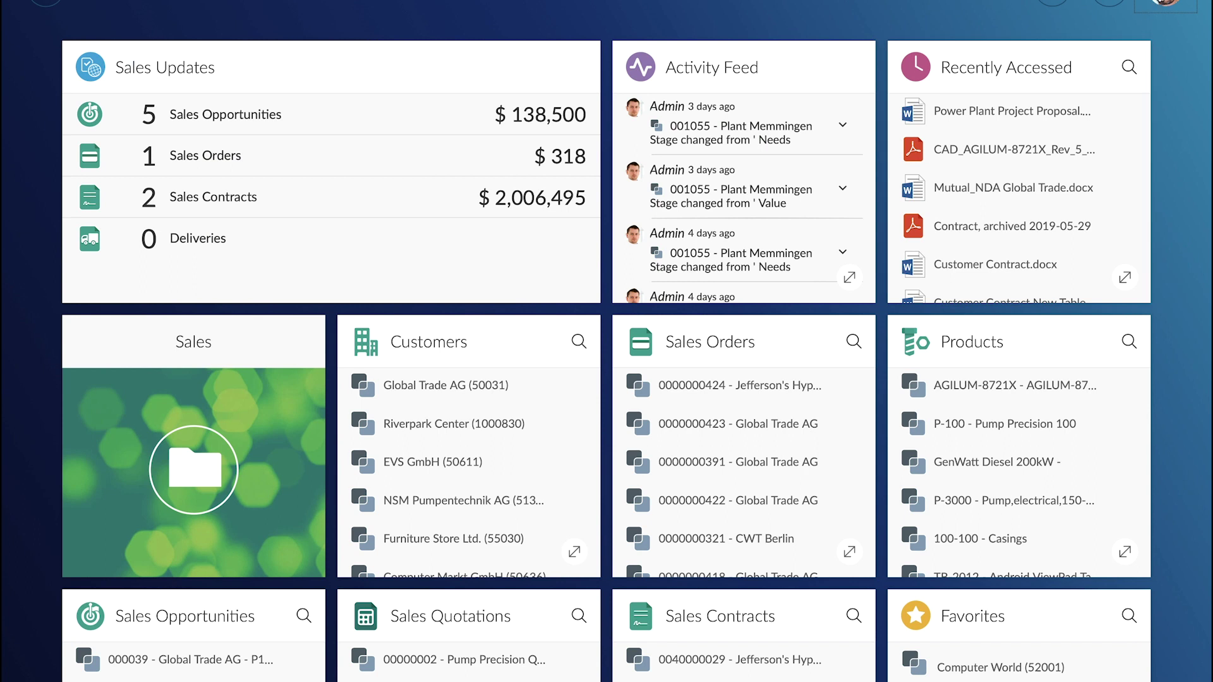
click(1153, 9)
click(1116, 83)
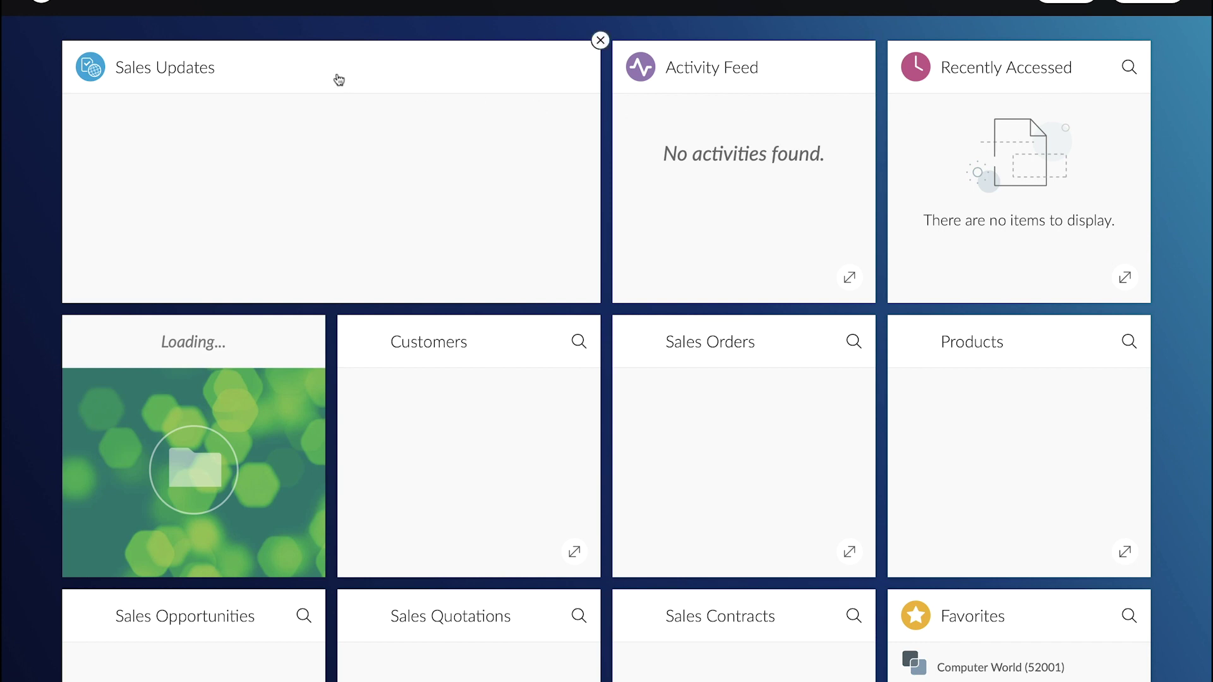
Add a Single Shortcut tile beside Sales with Personal volume fallback and Orange background.
click(45, 3)
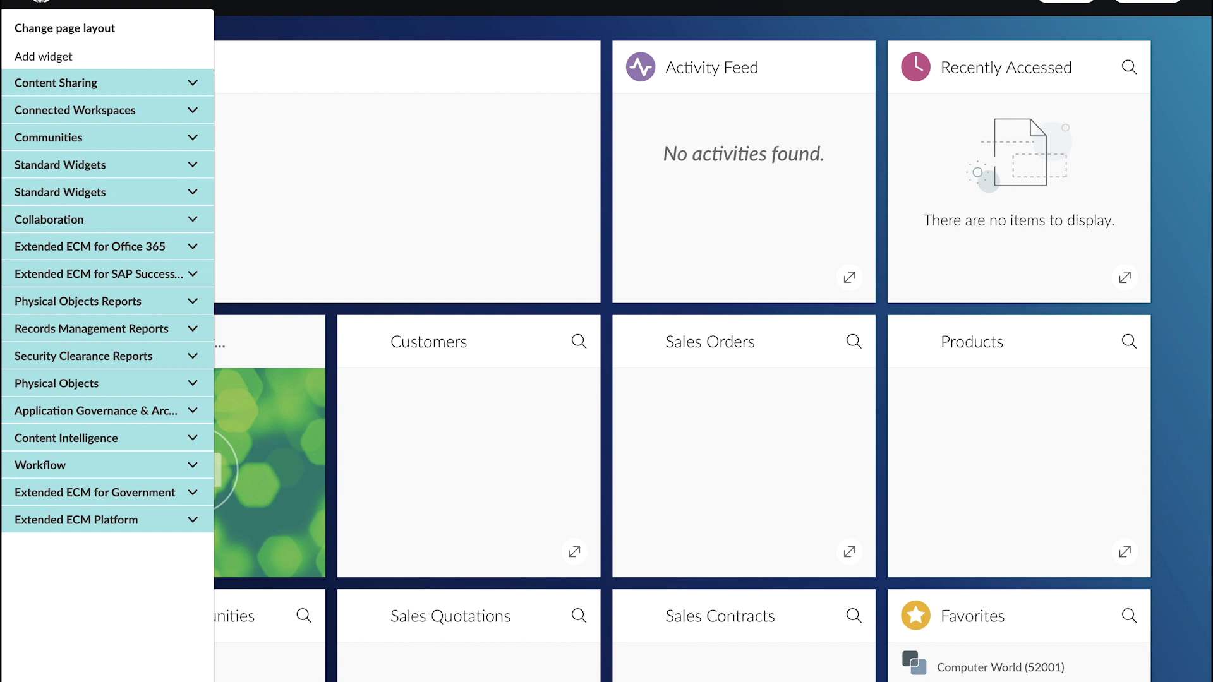
click(49, 161)
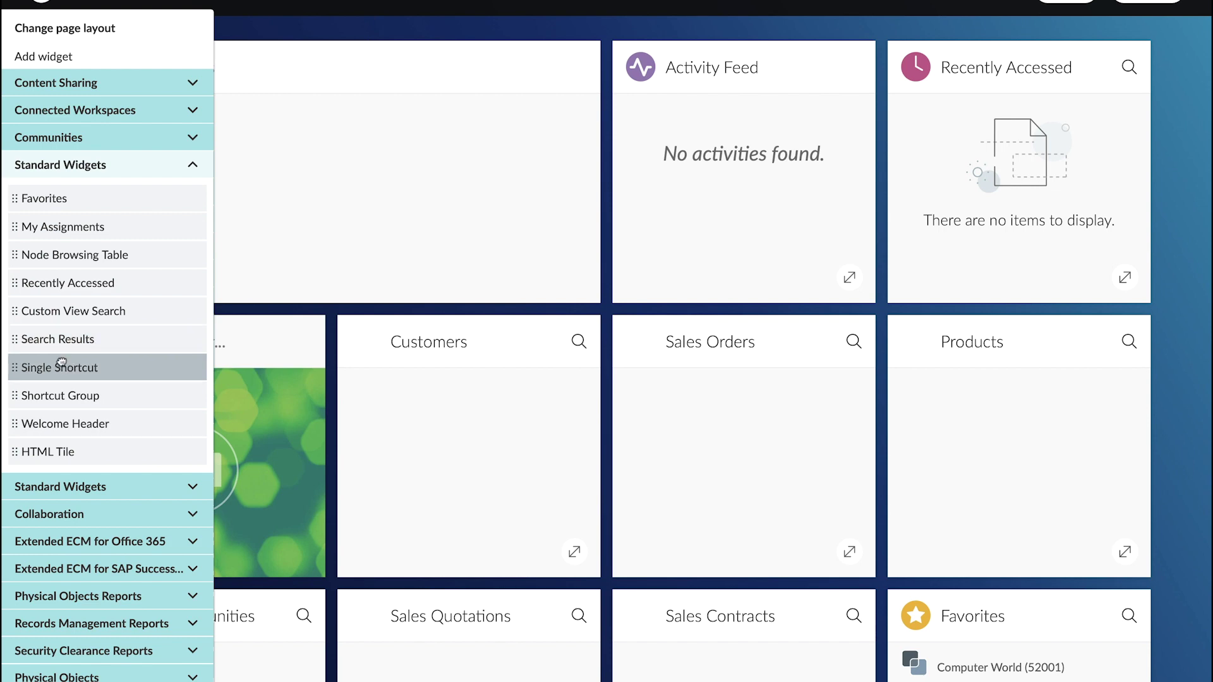
drag(58, 367, 393, 375)
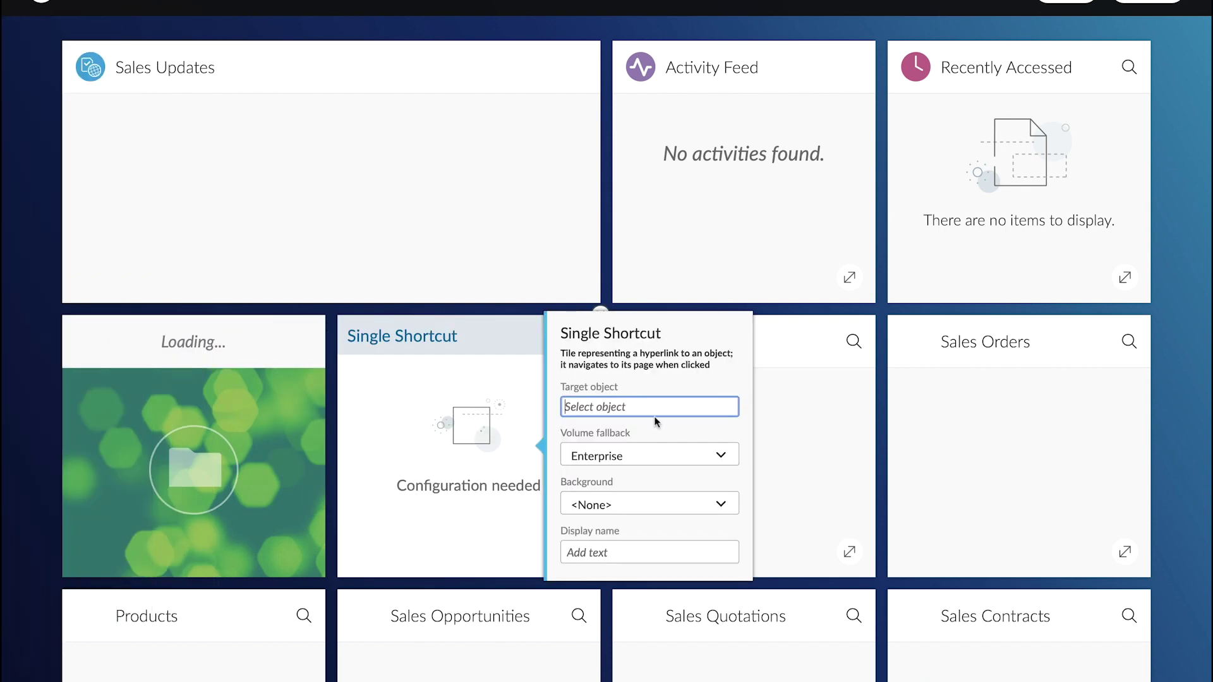
click(647, 465)
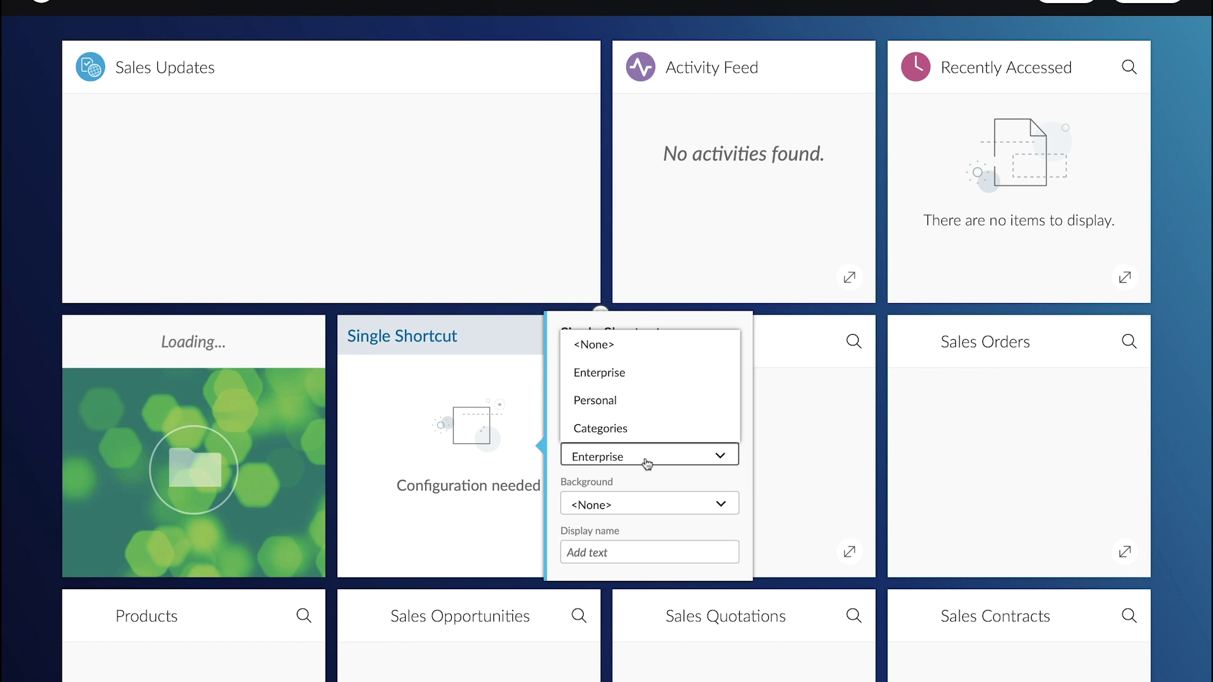
click(611, 400)
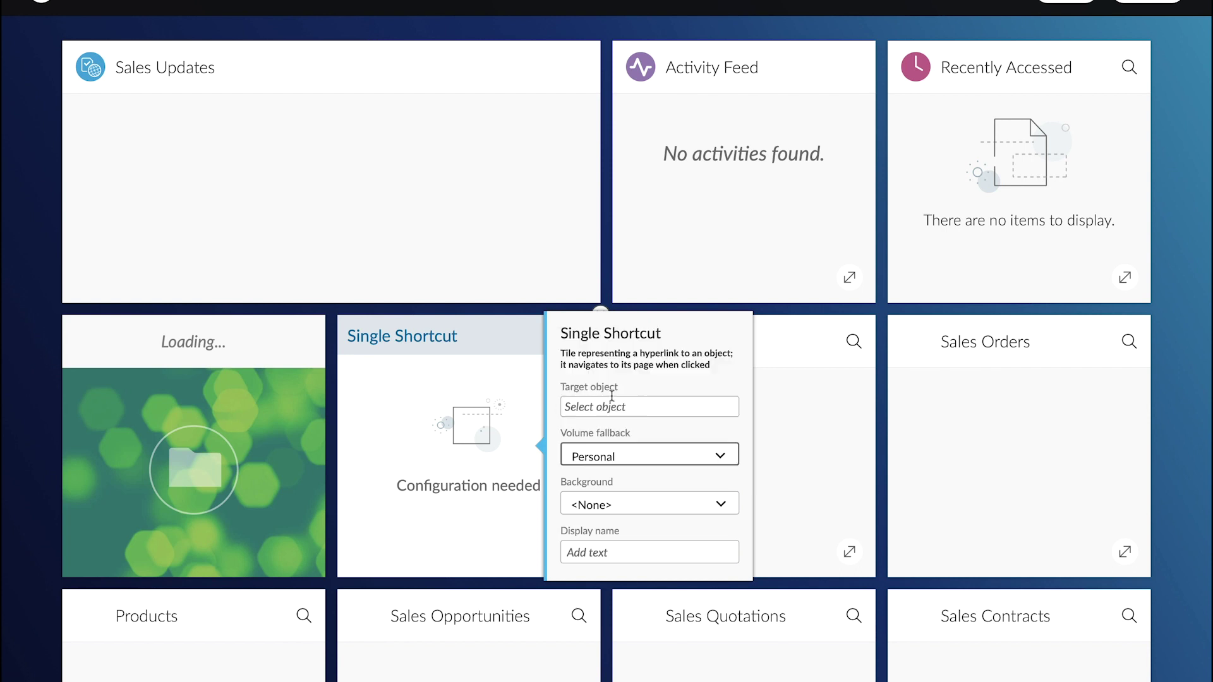
click(611, 504)
click(610, 478)
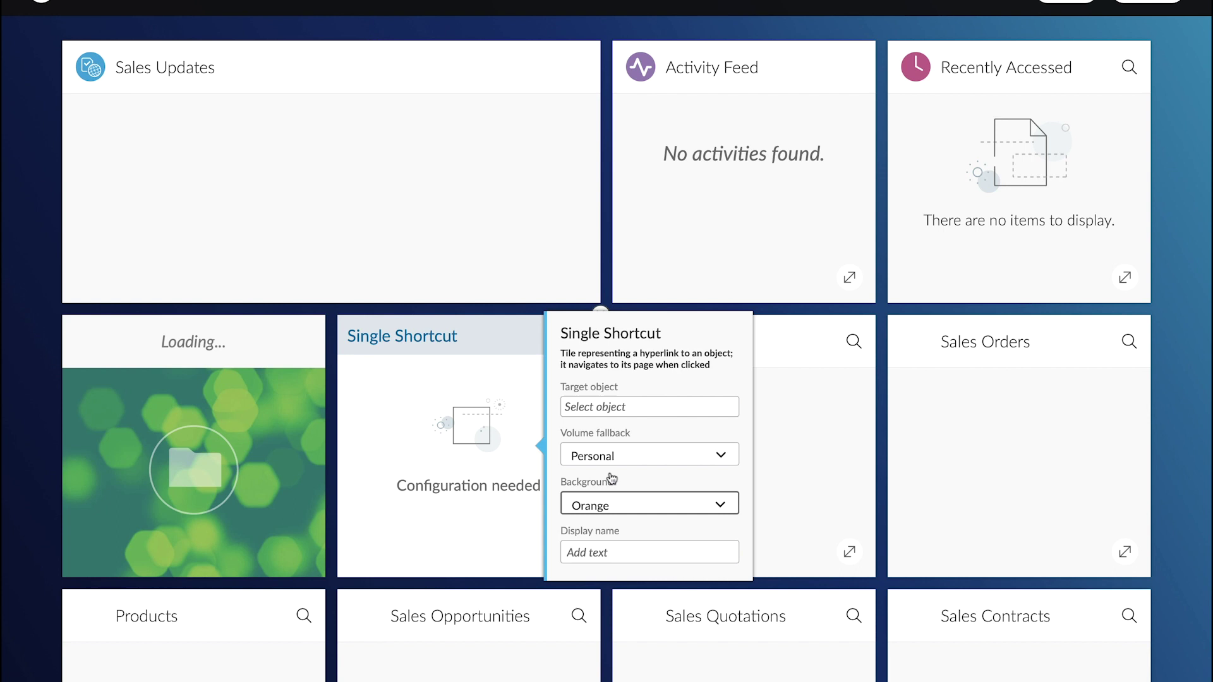
click(772, 468)
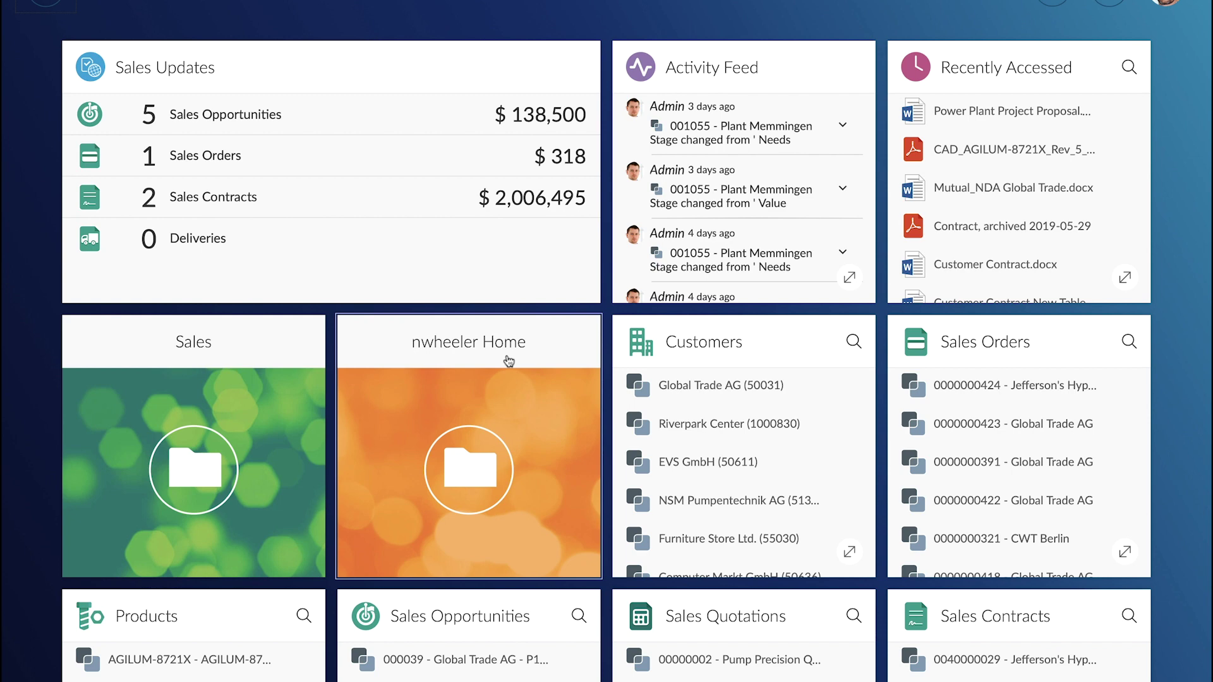
Open the Global Trade AG (50031) workspace's Office 365 section and start a Teams connection.
click(683, 384)
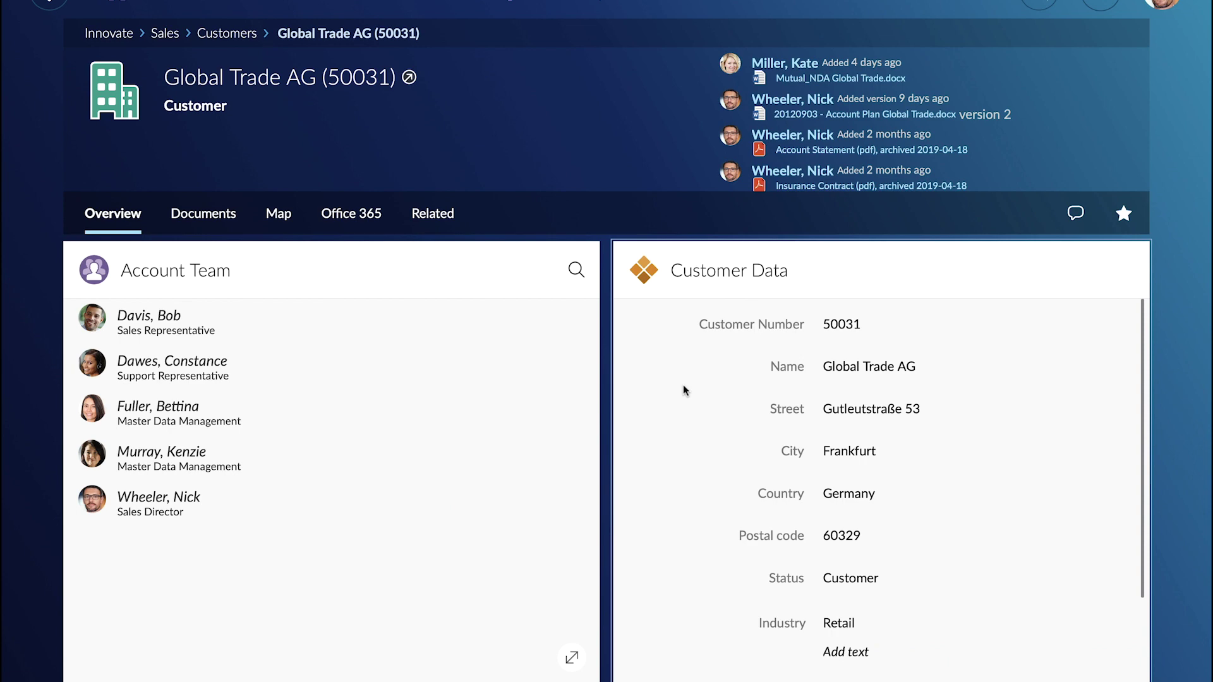
click(349, 212)
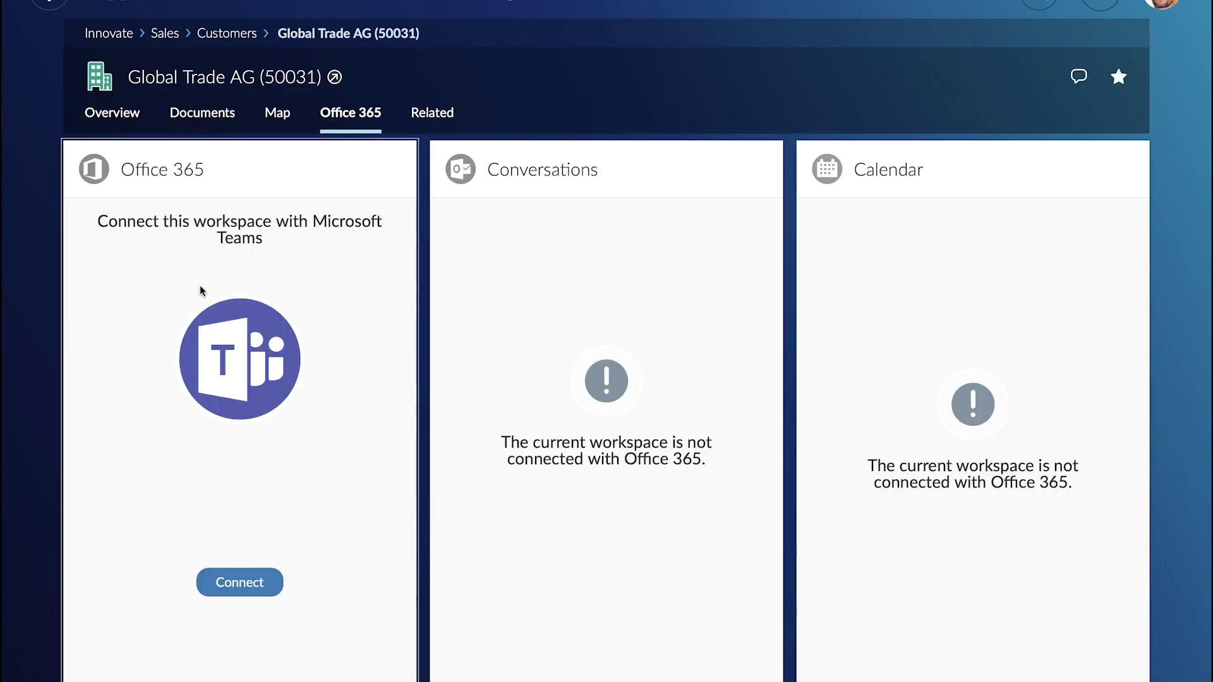
click(245, 588)
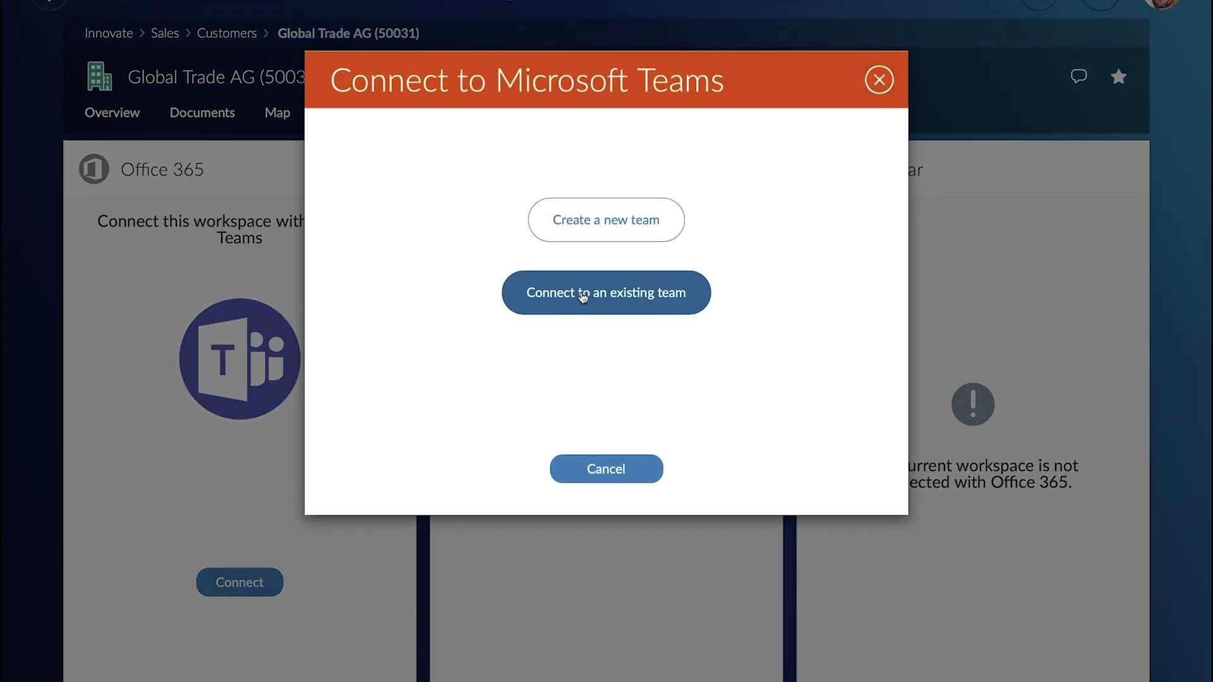
Create and connect the private team 'Global Trade AG (50031) - Demo'.
click(606, 231)
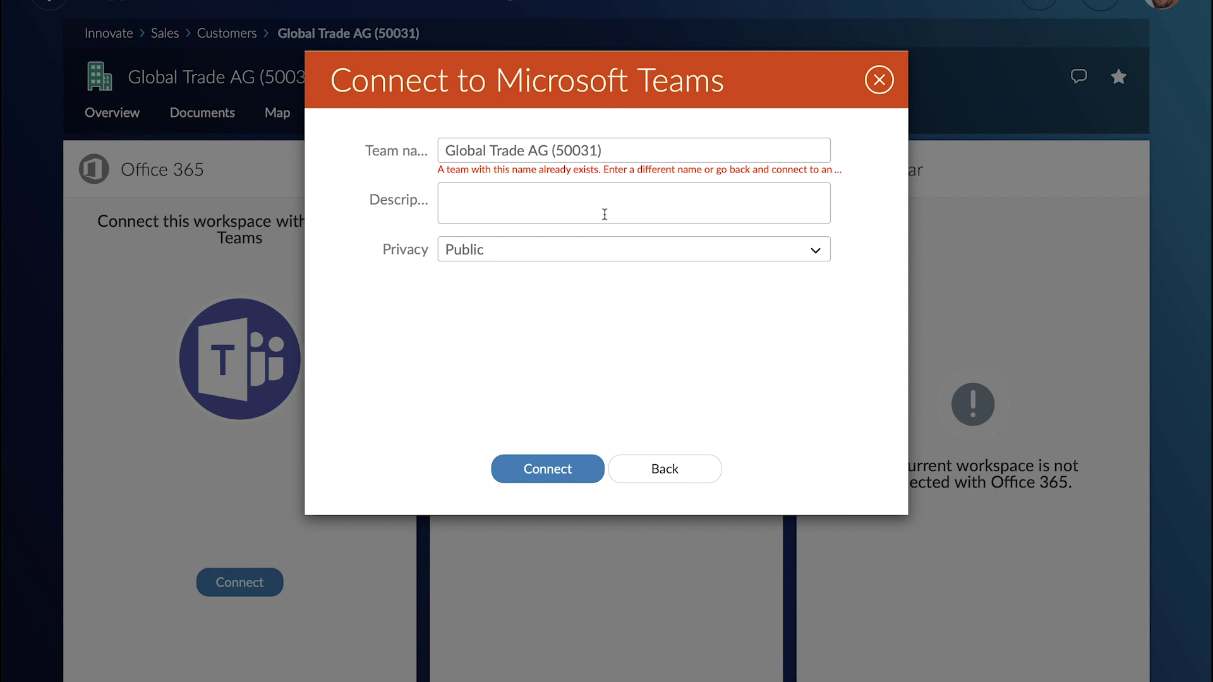
click(611, 150)
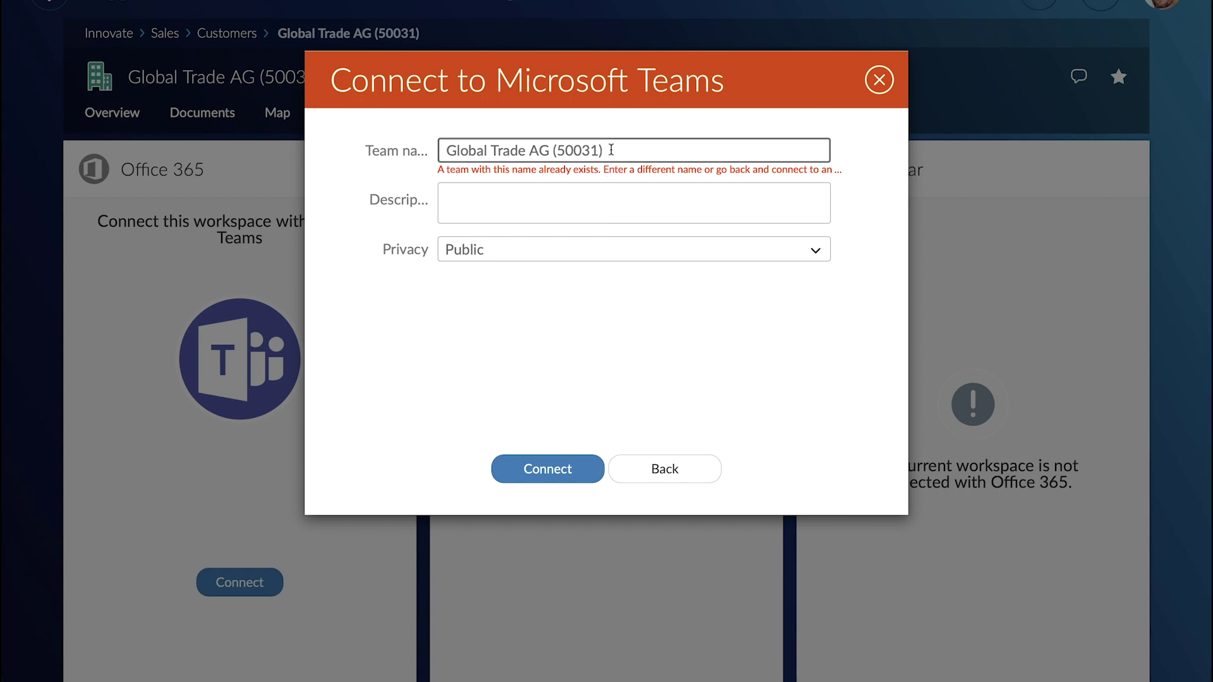
text(- Demo)
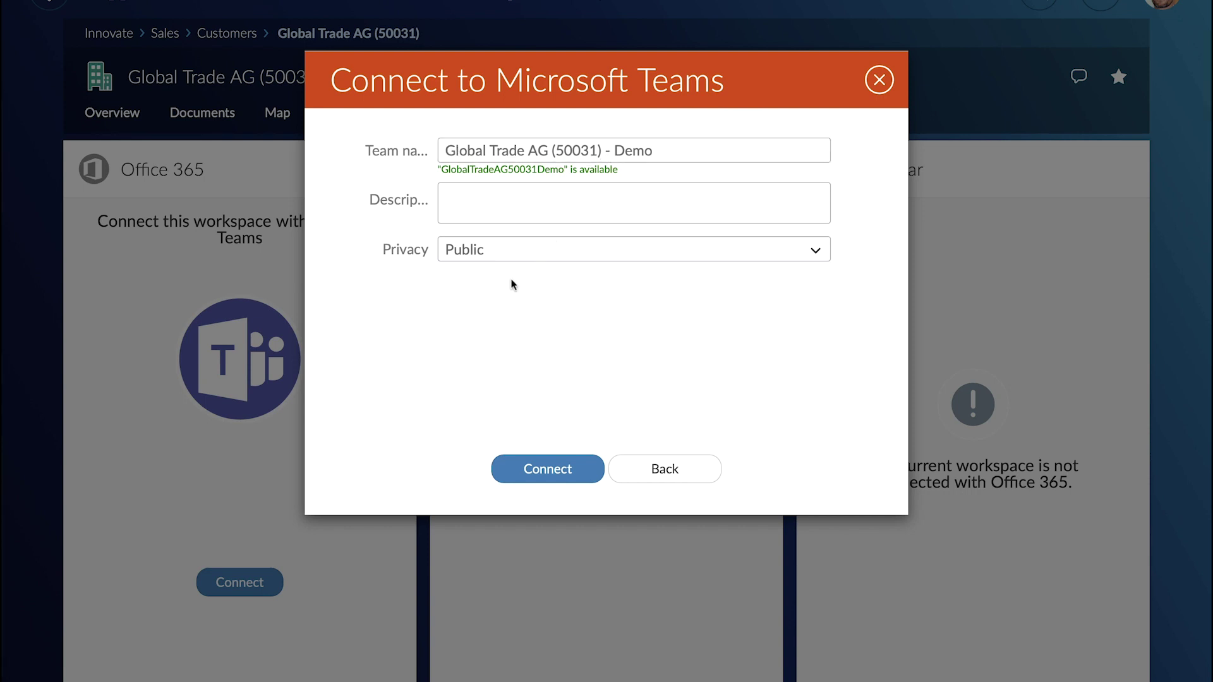
click(480, 251)
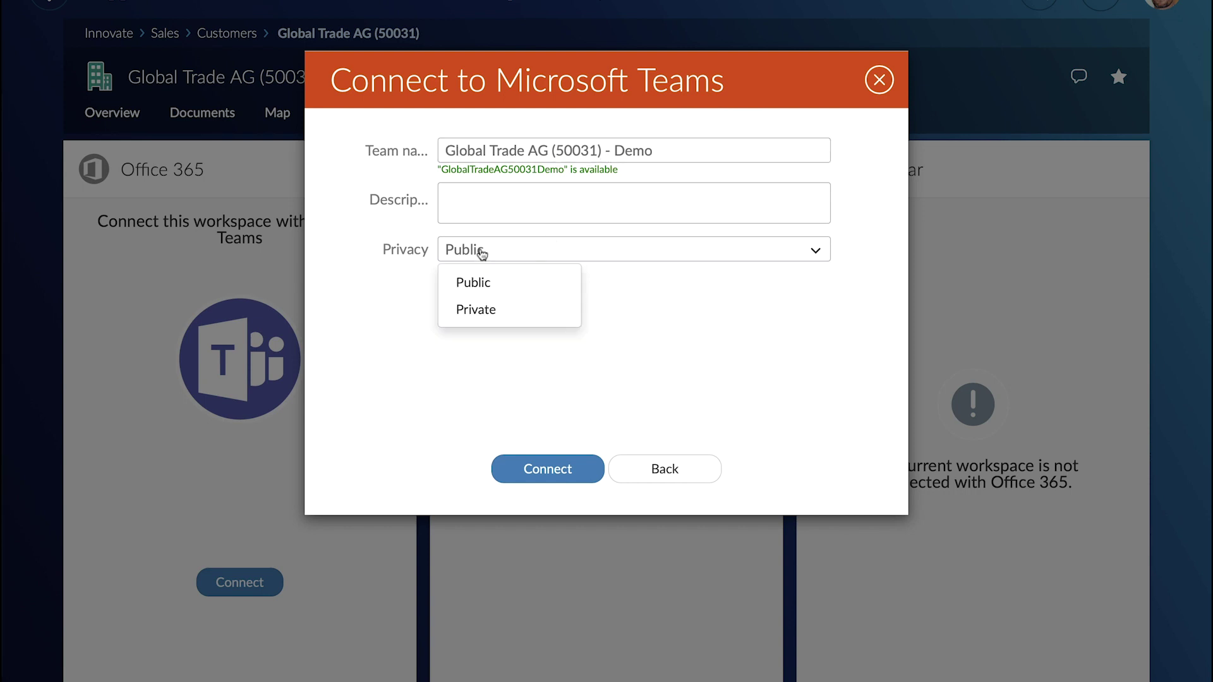
click(483, 310)
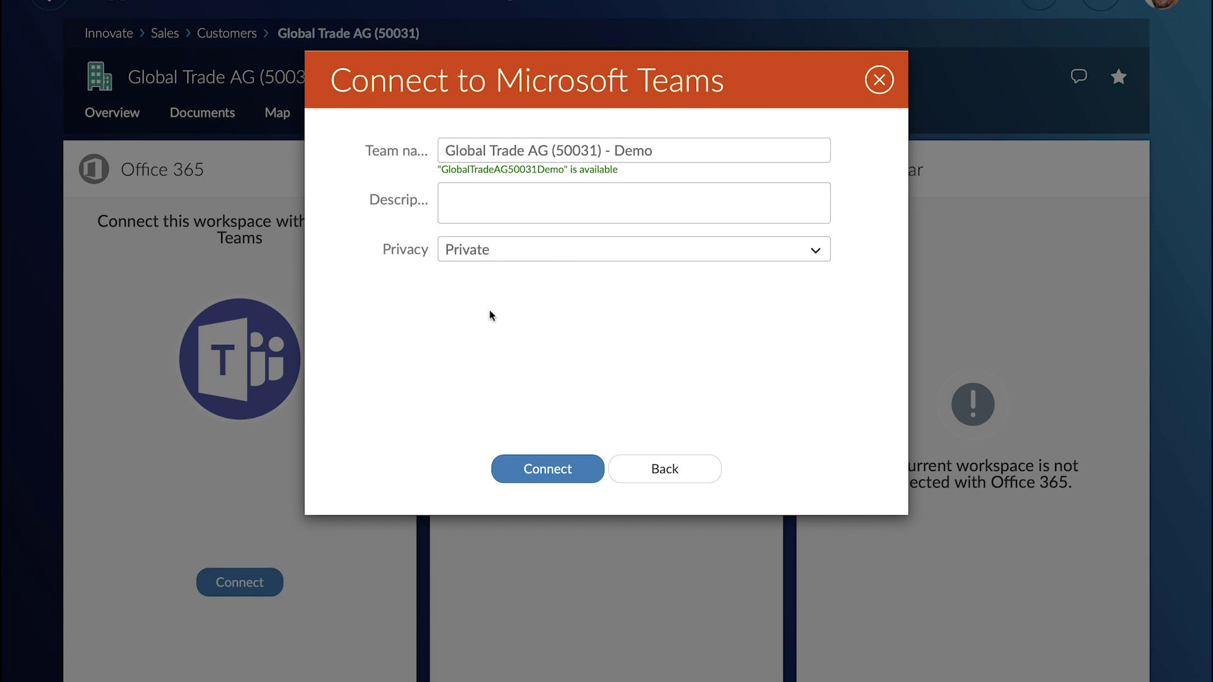
click(553, 474)
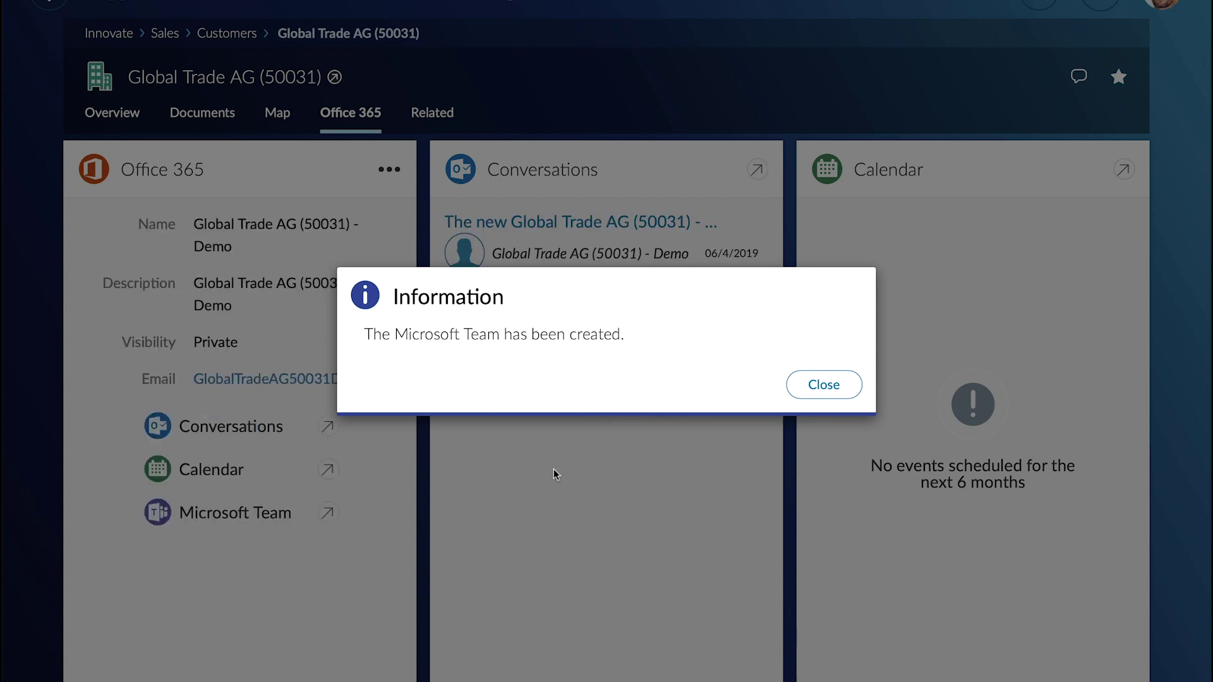
click(811, 383)
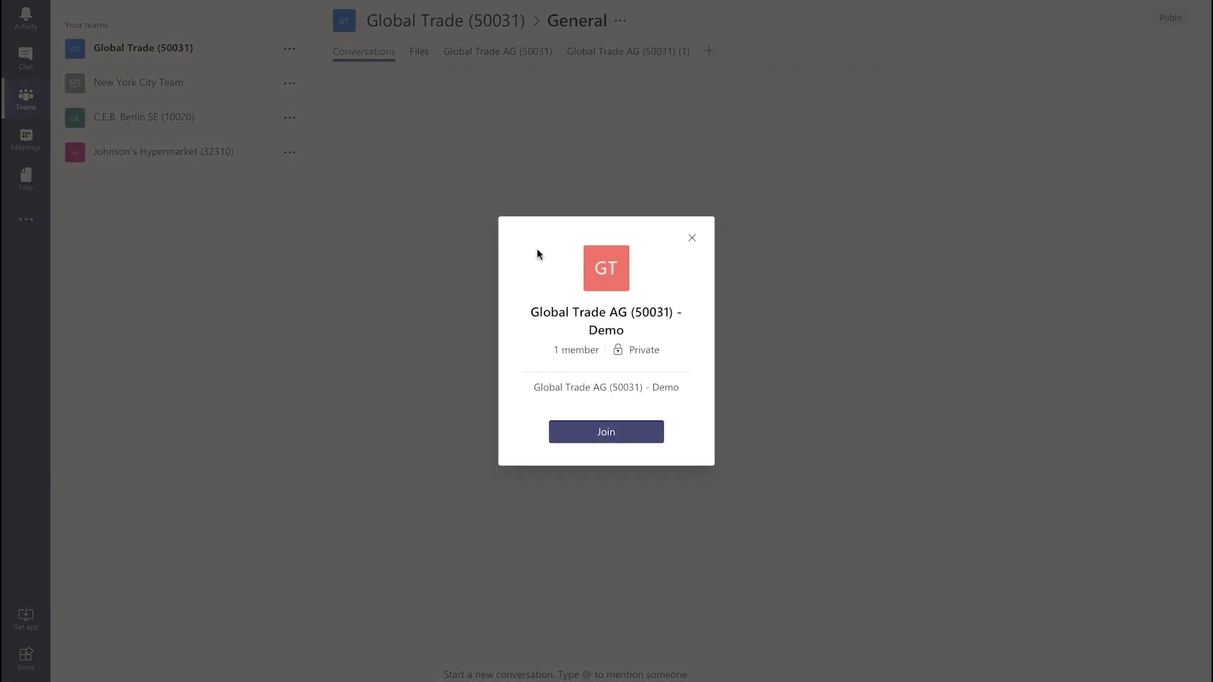
Join the Global Trade AG (50031) - Demo team and view the workspace tab's related sales records.
click(611, 436)
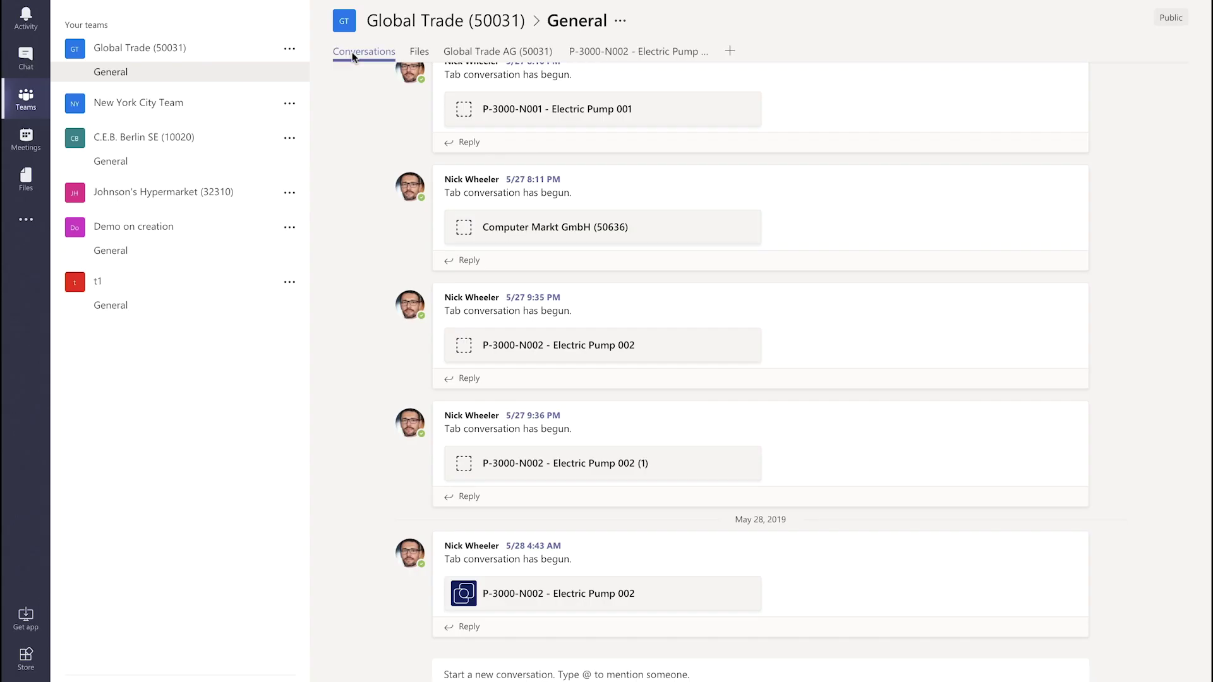
click(477, 54)
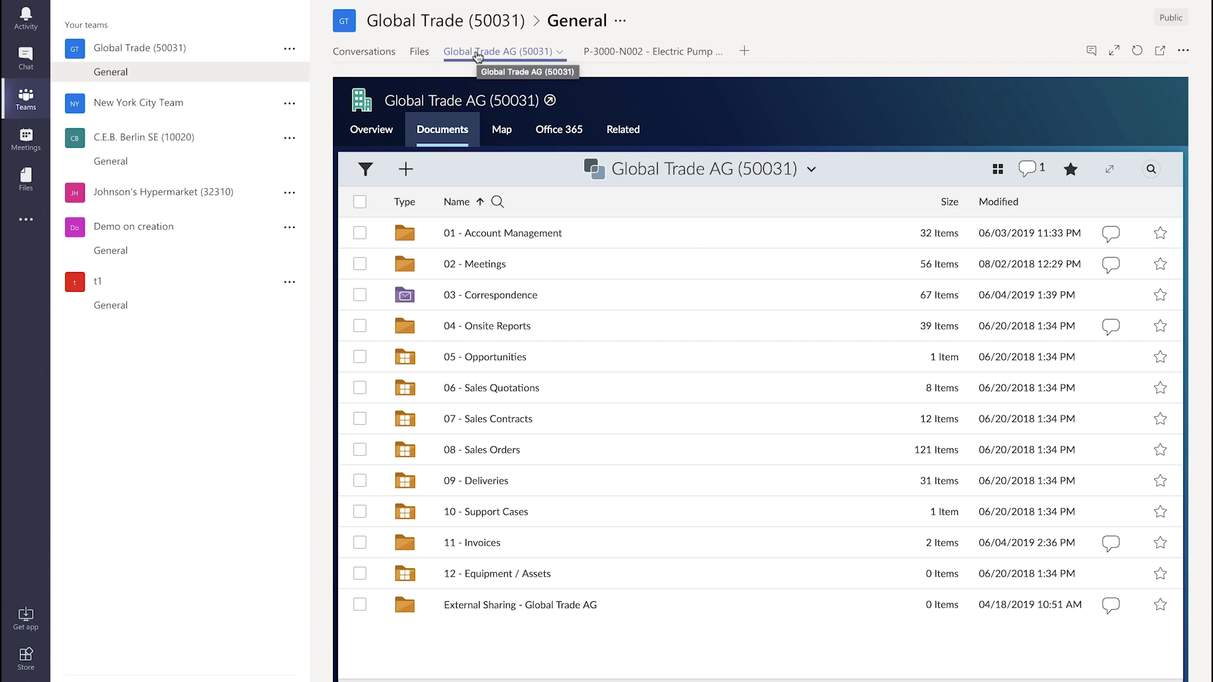
click(623, 131)
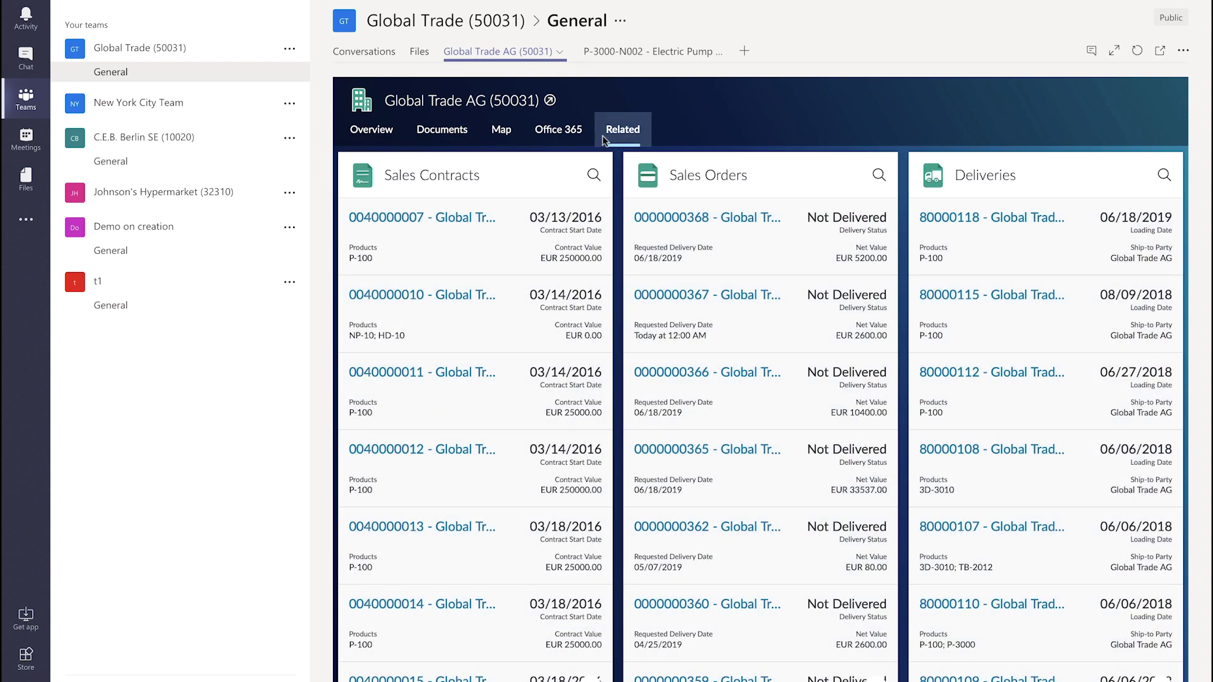